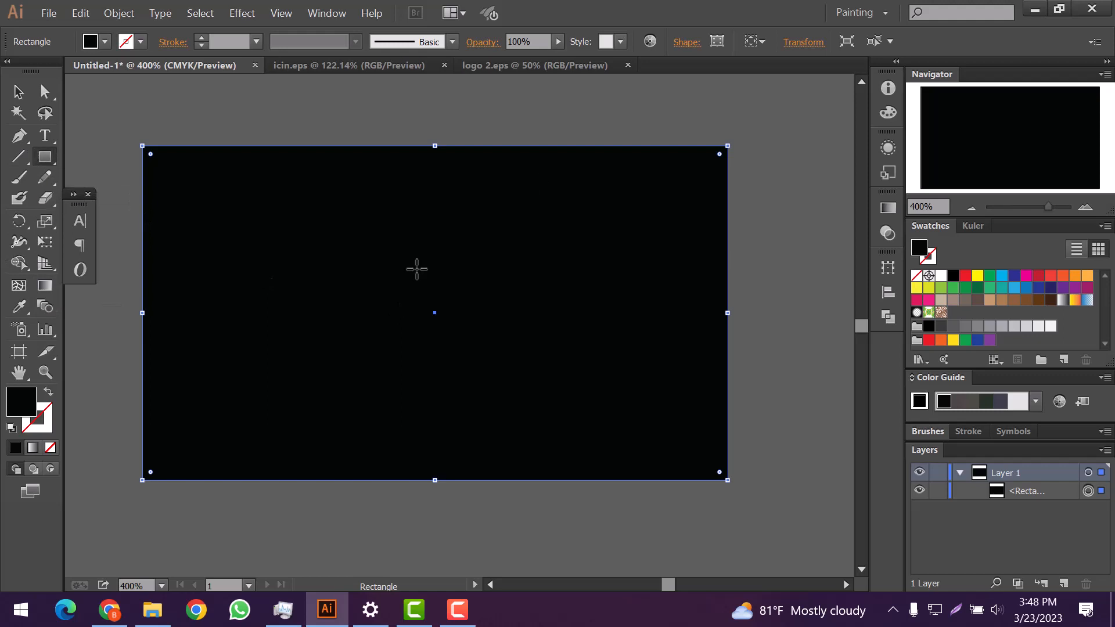
Step: Set the fill colour to white (FFFFFF) for the next shapes and show the rulers
click(121, 332)
click(145, 120)
double_click(21, 400)
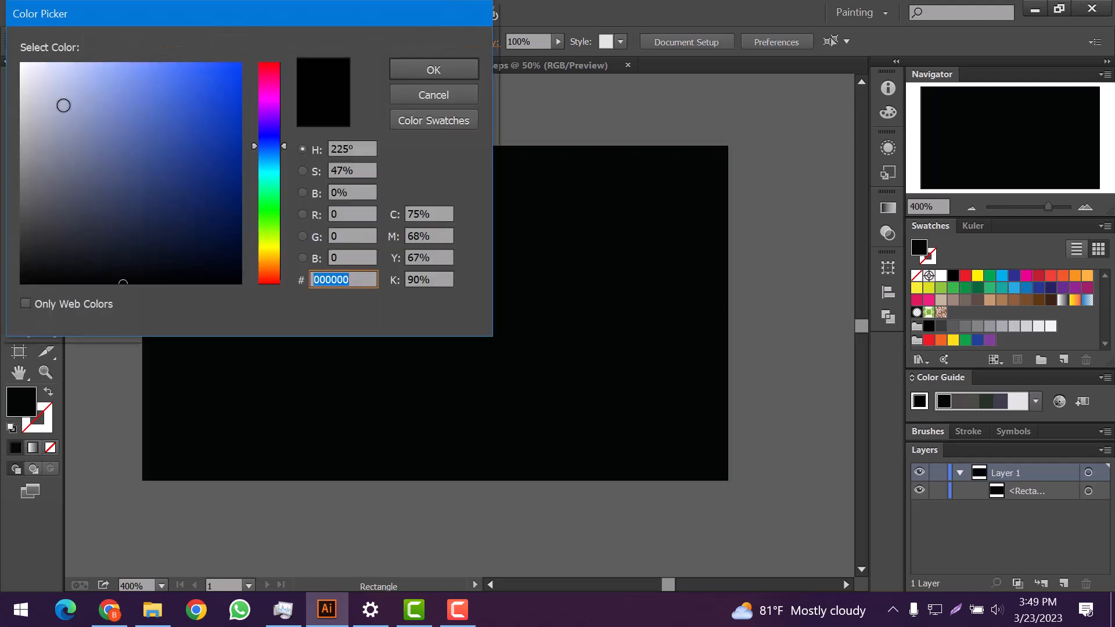
click(21, 63)
key(Return)
key(p)
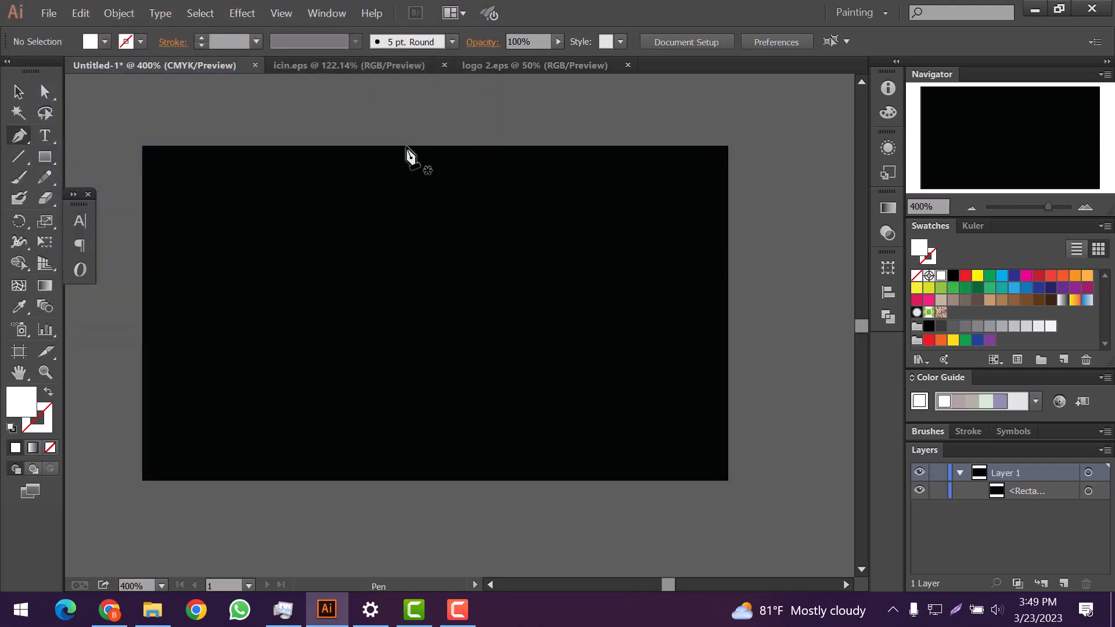
key(v)
key(ctrl+r)
Step: Drag out one horizontal and three vertical guides across the card
drag(241, 82, 291, 368)
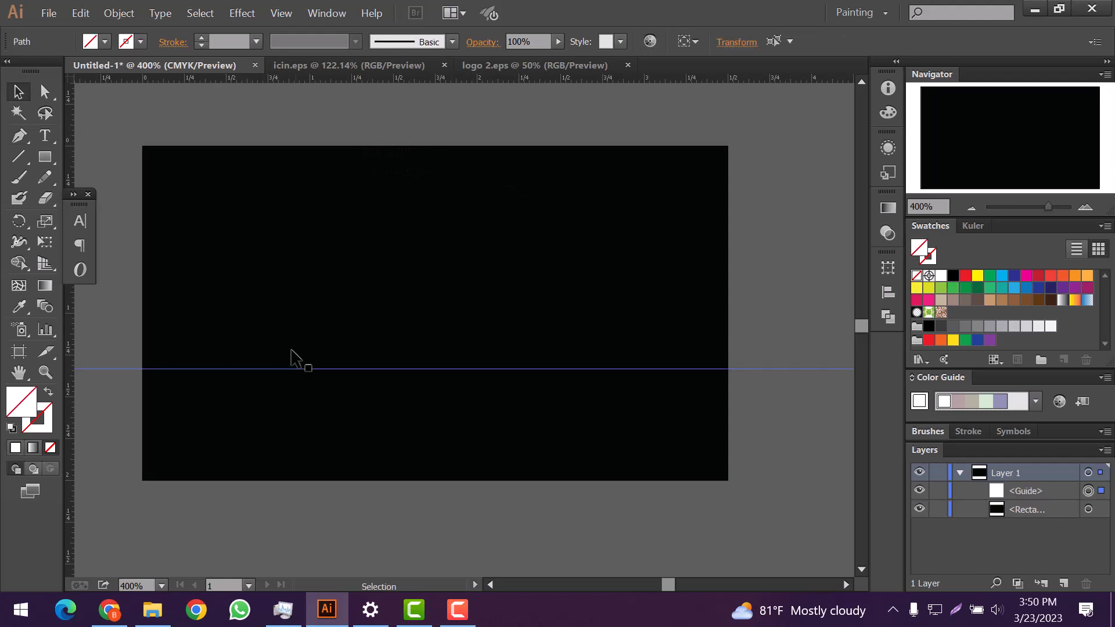
mouse_move(298, 180)
mouse_down()
mouse_move(260, 179)
mouse_move(304, 174)
mouse_up()
drag(68, 124, 601, 182)
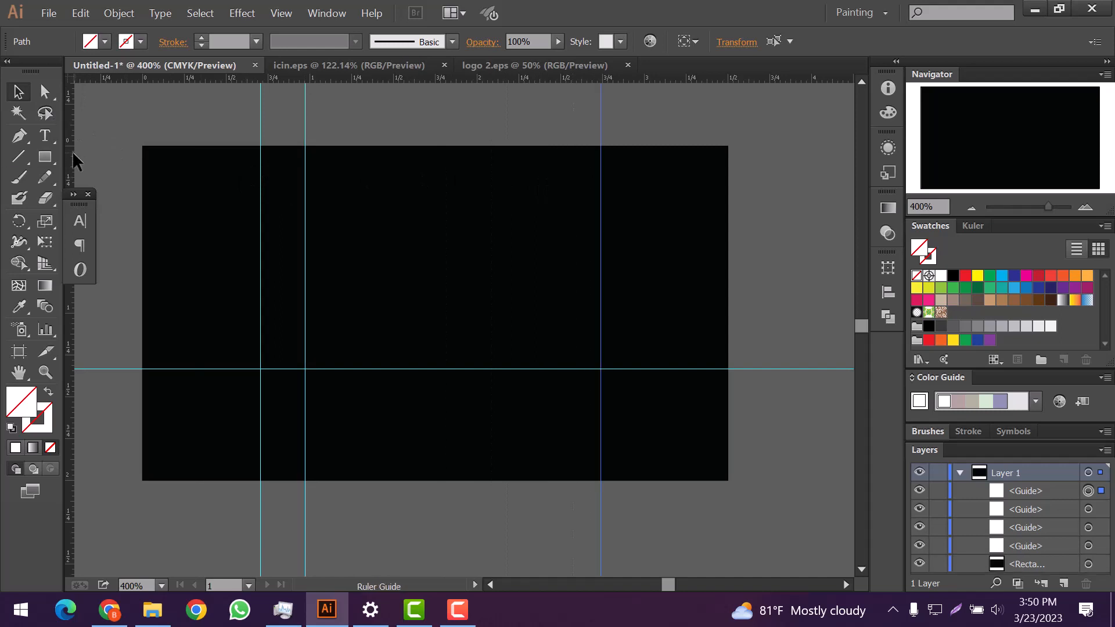
drag(70, 169, 629, 229)
Step: Draw the notched diagonal stripe from top to bottom edge along the guides and fill it white
key(p)
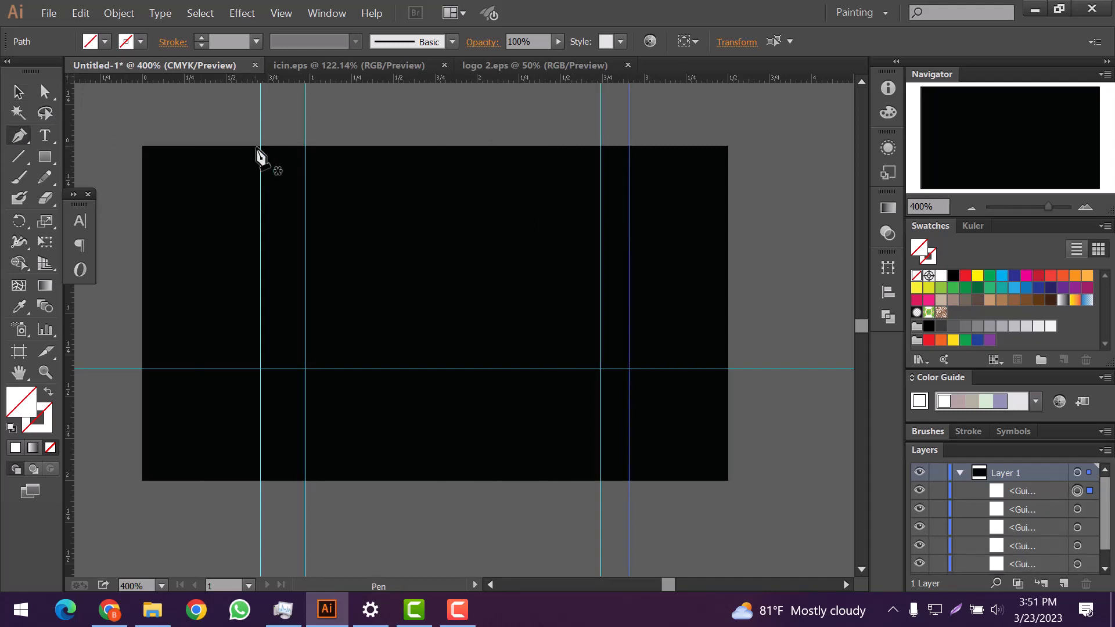
drag(391, 370, 398, 386)
key(ctrl+z)
click(304, 146)
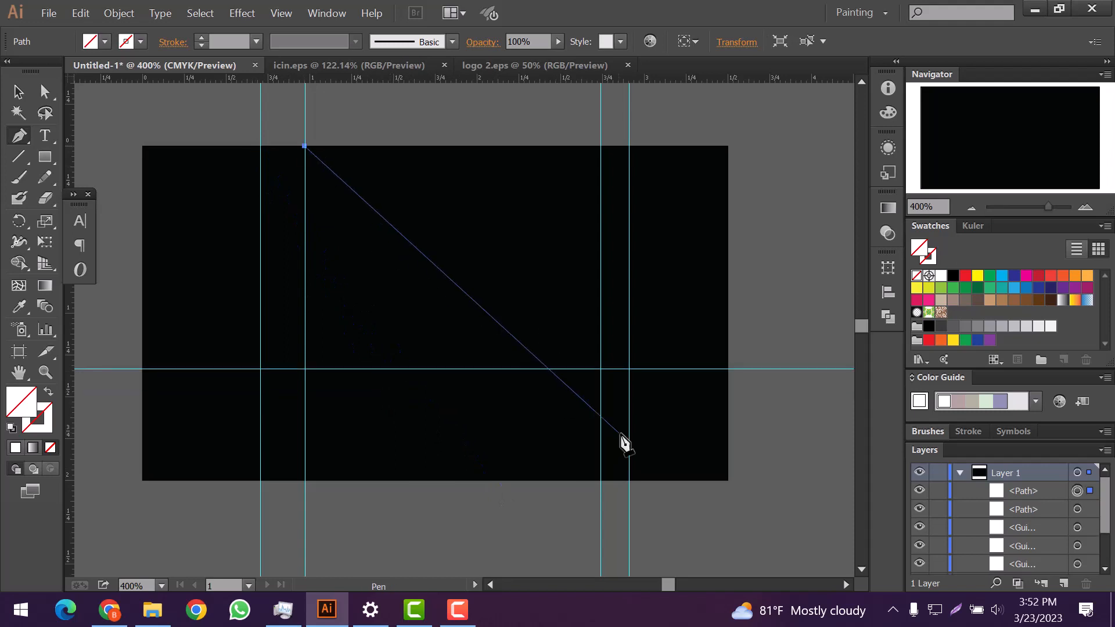
click(629, 480)
click(601, 481)
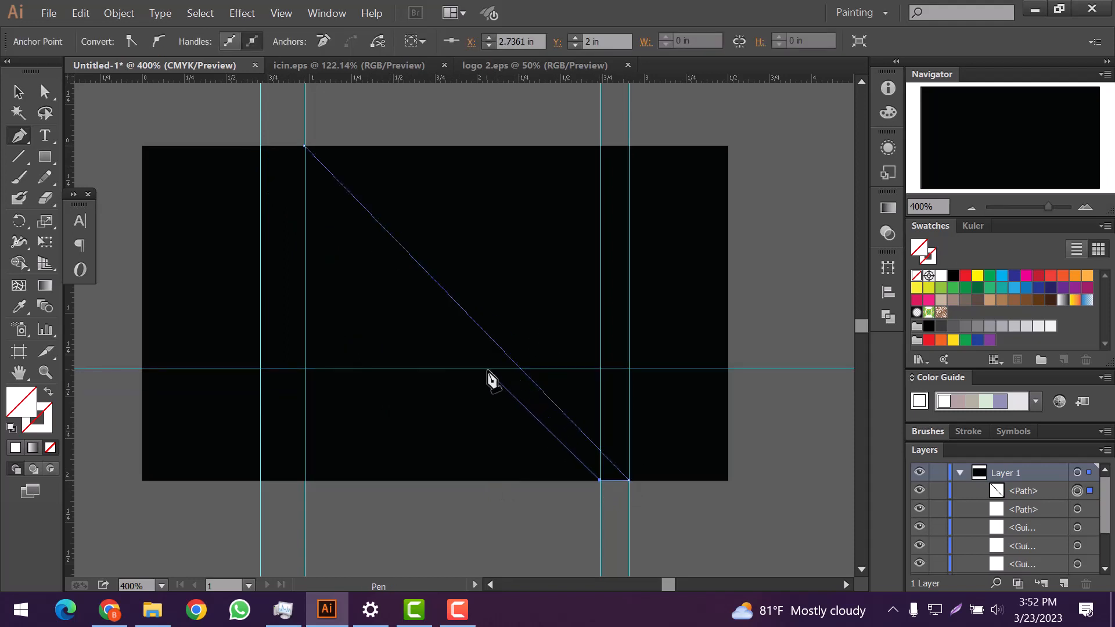
click(487, 370)
click(460, 370)
click(260, 146)
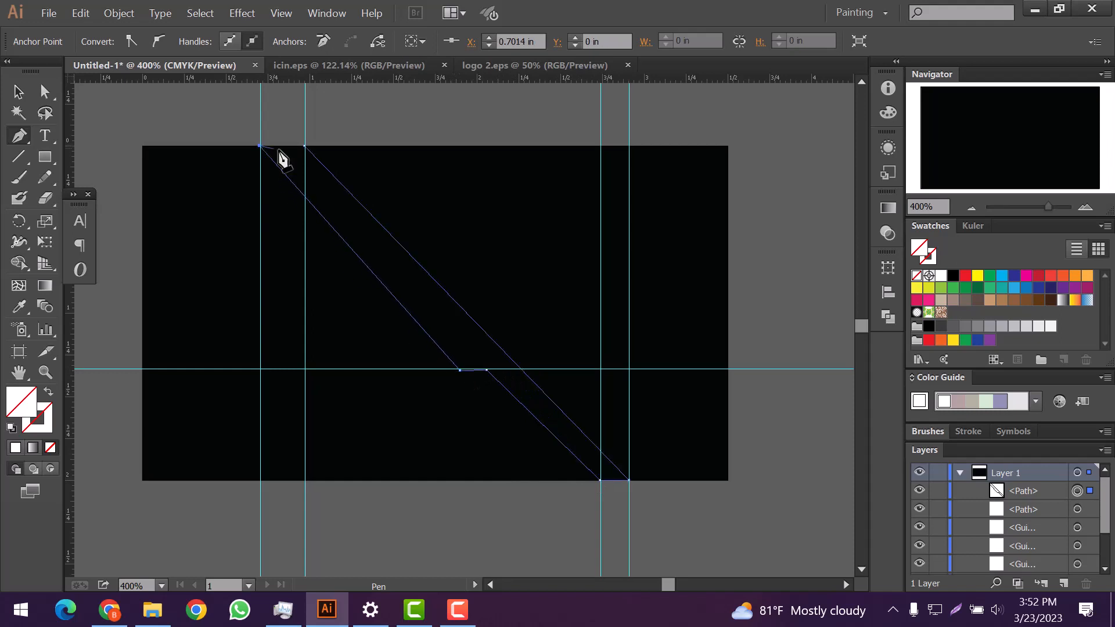
scroll(444, 193, down, 4)
scroll(443, 196, up, 4)
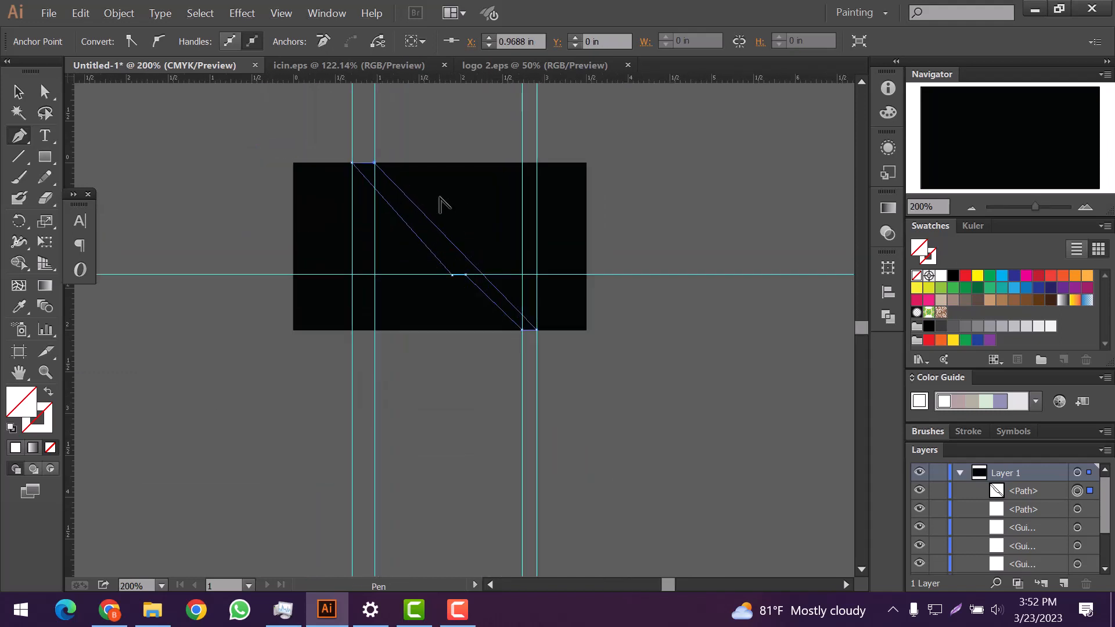
click(14, 448)
Step: Delete all the guides, restoring the black background after deleting it by mistake
key(v)
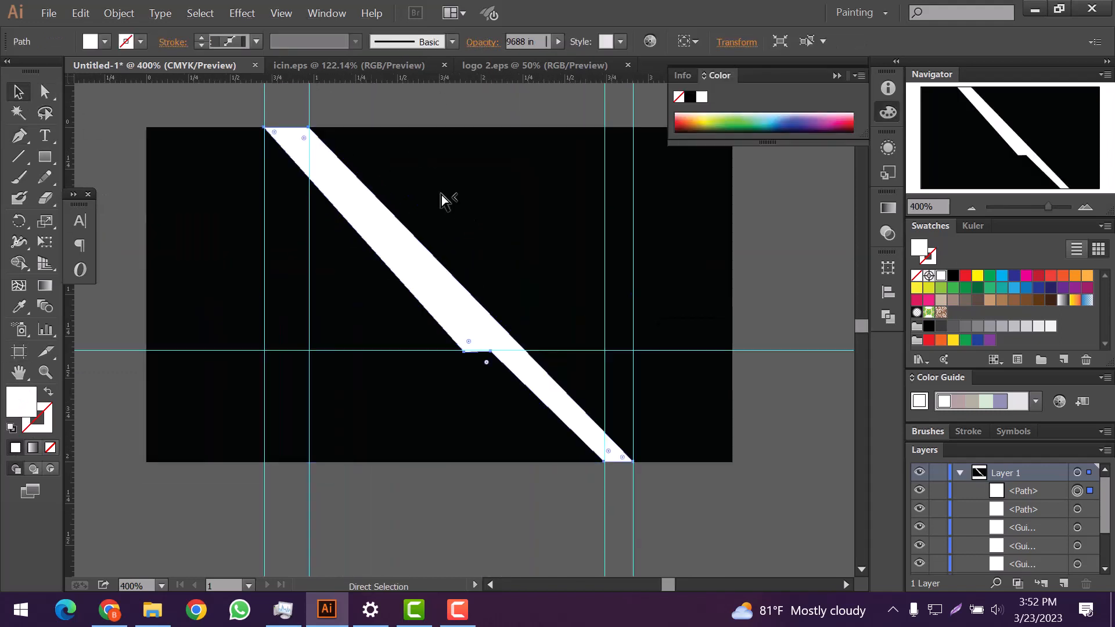
click(439, 195)
click(264, 120)
key(Delete)
click(310, 109)
key(Delete)
click(605, 128)
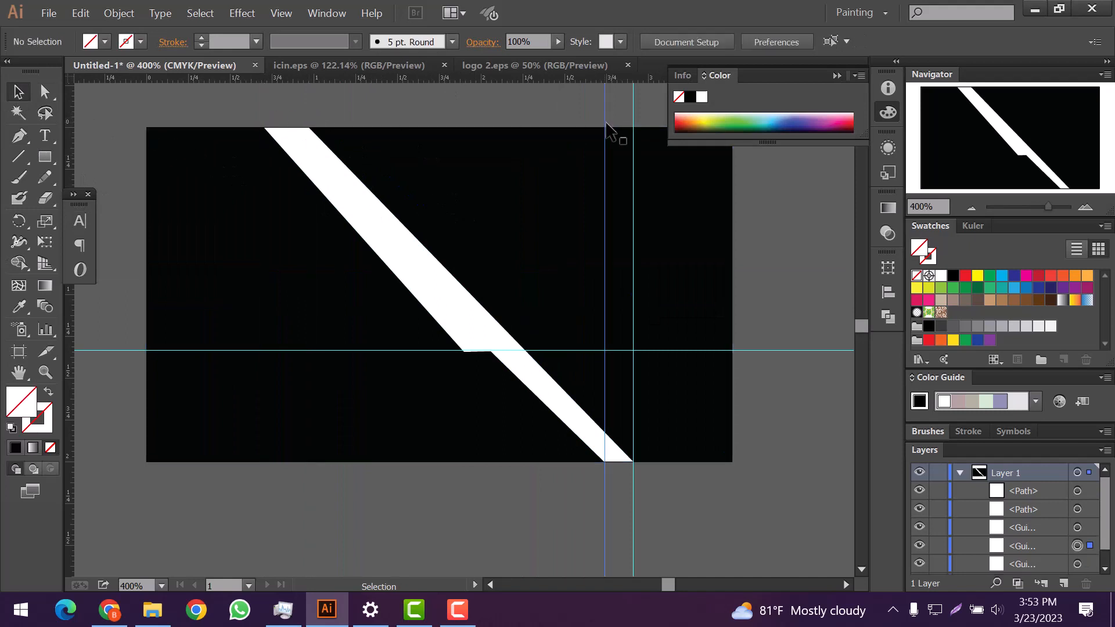
key(Delete)
click(634, 131)
click(639, 353)
key(Delete)
key(ctrl+z)
click(624, 350)
key(Delete)
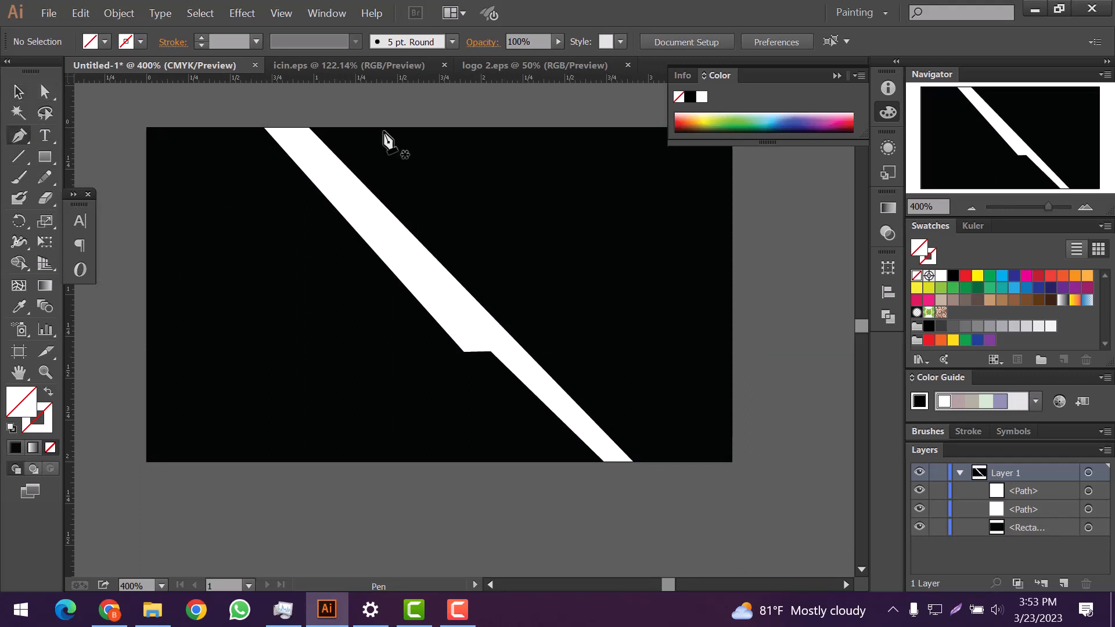
Step: Add a horizontal guide across the card, abandoning a first unfinished path
click(308, 127)
click(517, 342)
drag(478, 83, 517, 350)
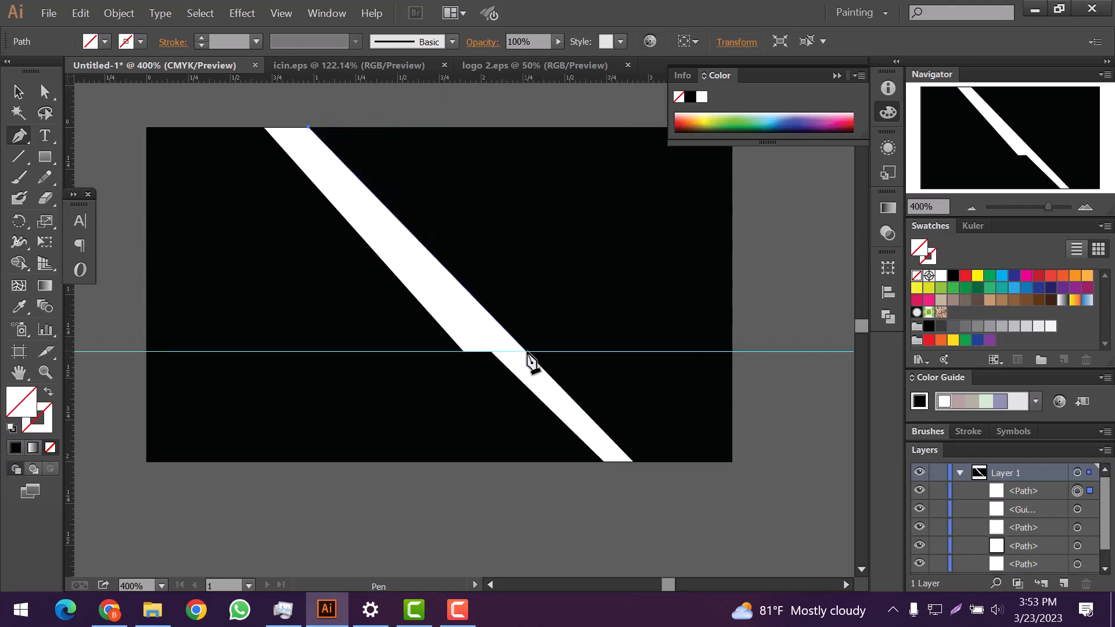
click(525, 351)
click(733, 353)
drag(712, 295, 564, 363)
ctrl+click(602, 411)
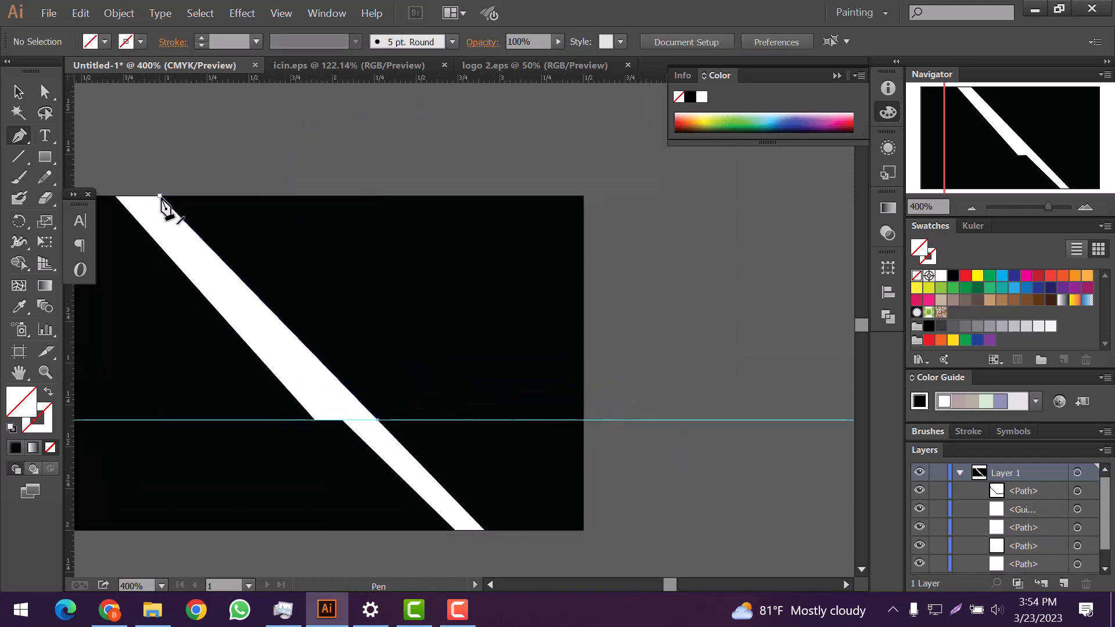
Step: Draw a closed shape from the guide to the top-right corner and the stripe's edge
click(582, 420)
click(581, 196)
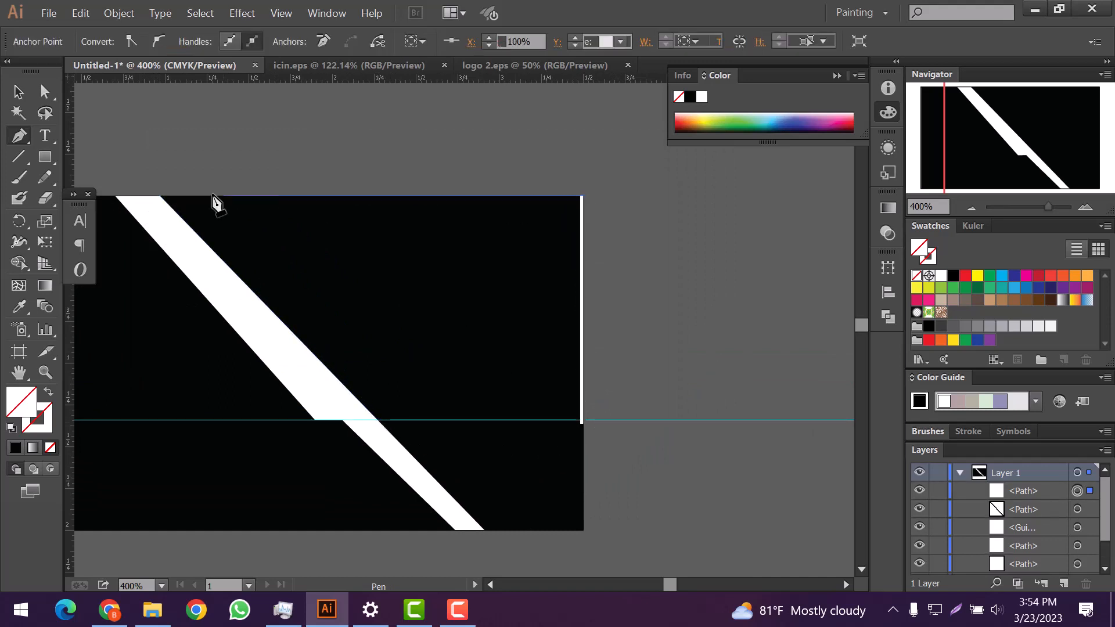
click(160, 197)
click(377, 419)
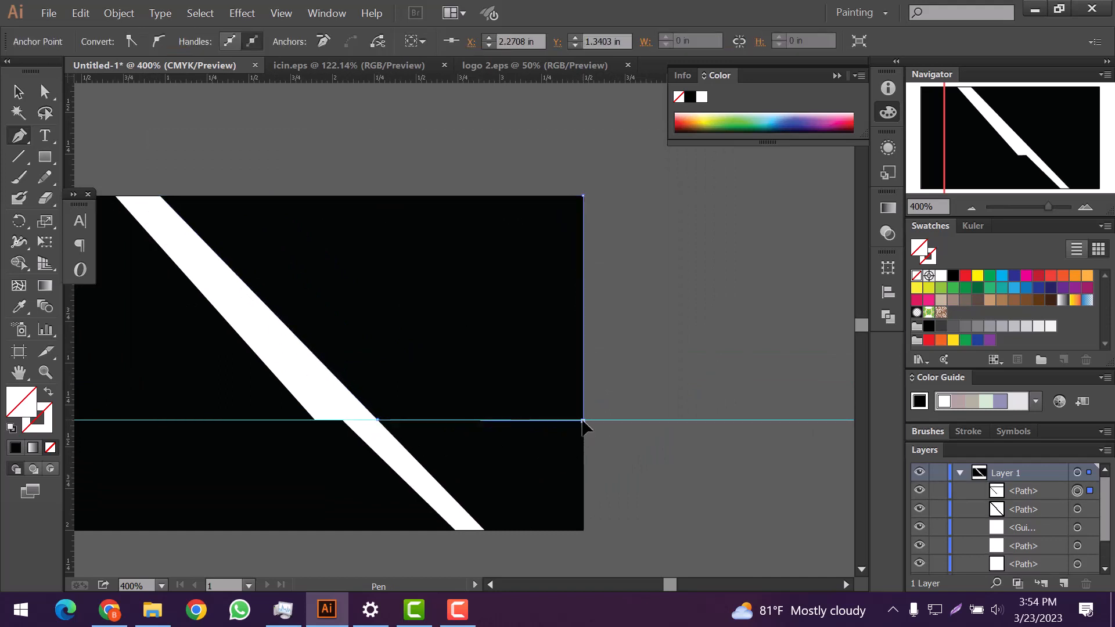
click(582, 420)
Step: Fill the new upper-right shape with bright yellow
click(20, 113)
click(45, 158)
click(16, 447)
double_click(22, 402)
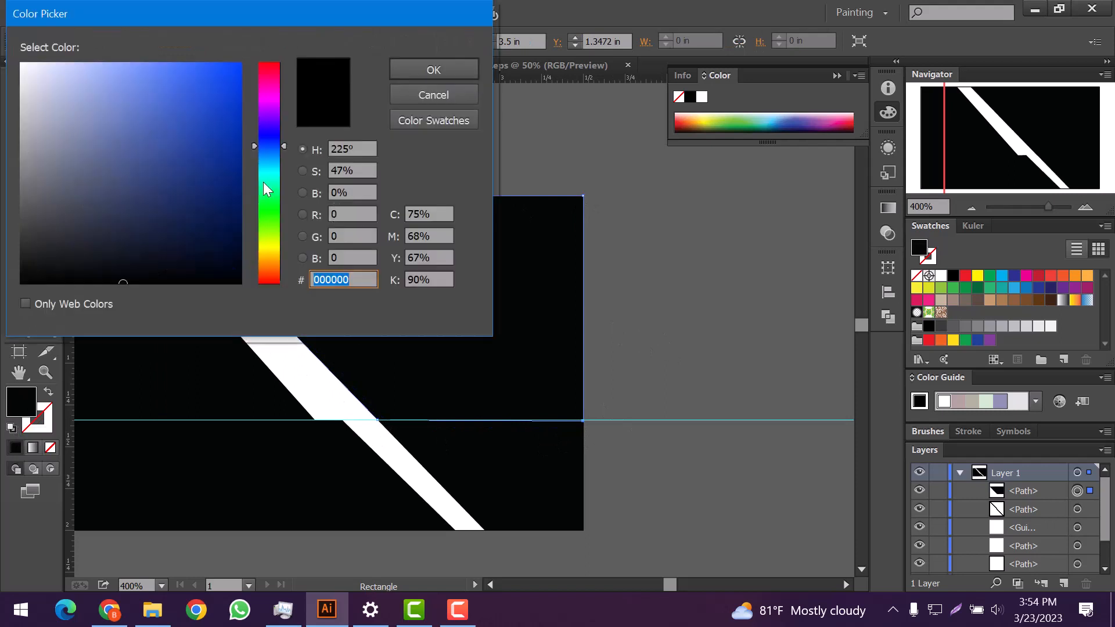
drag(263, 183, 269, 254)
click(240, 65)
click(434, 70)
click(19, 91)
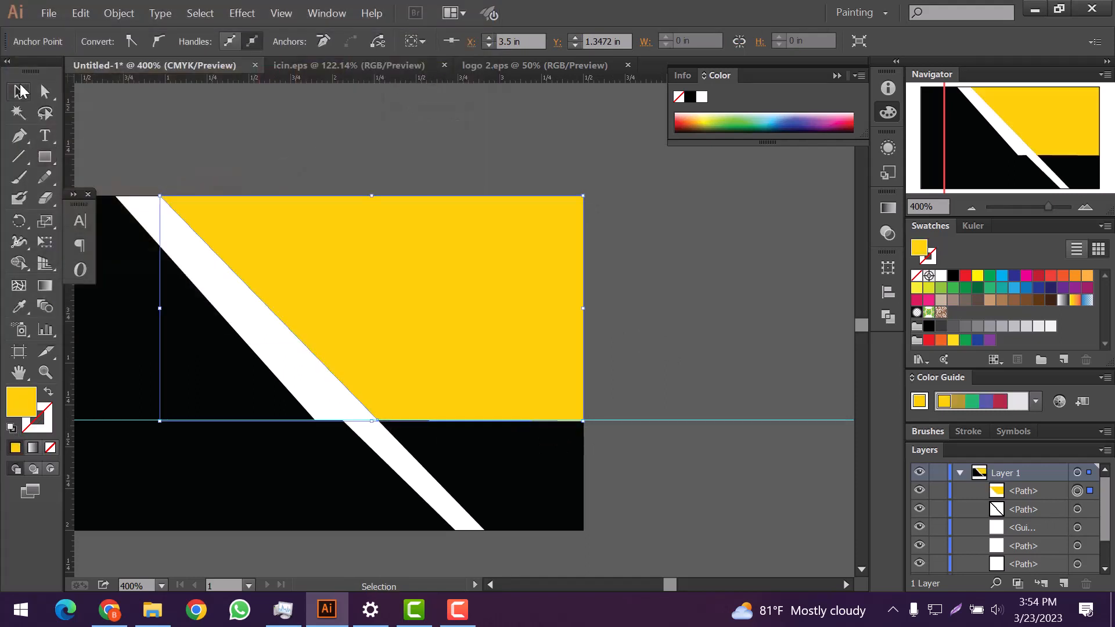
Step: Draw a white-filled shape covering the card's right section beside the stripe
key(p)
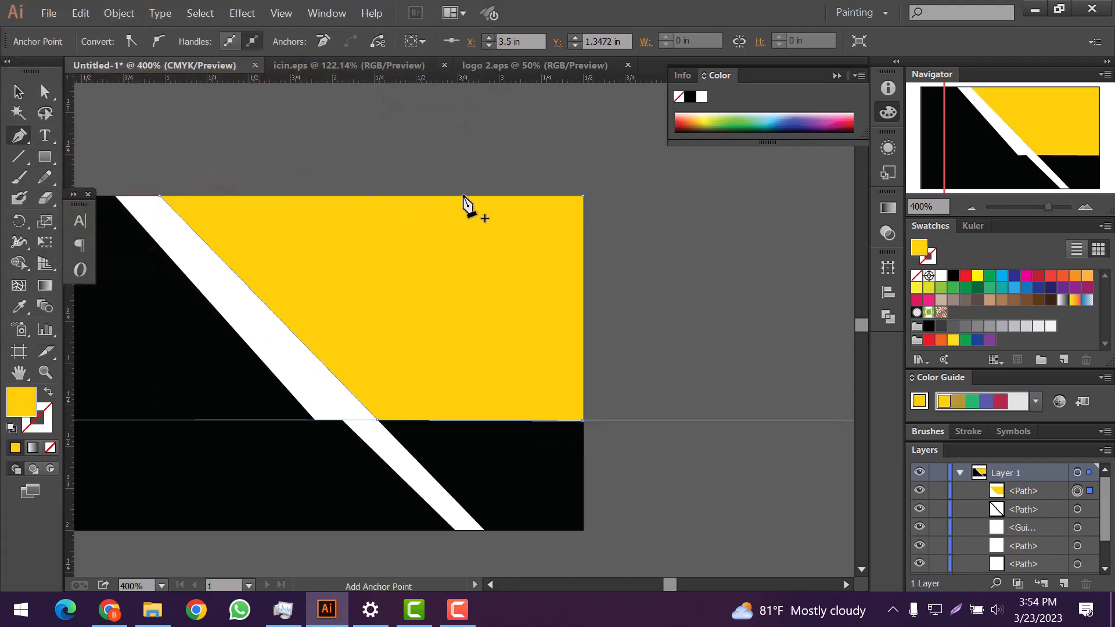
ctrl+click(464, 194)
click(469, 196)
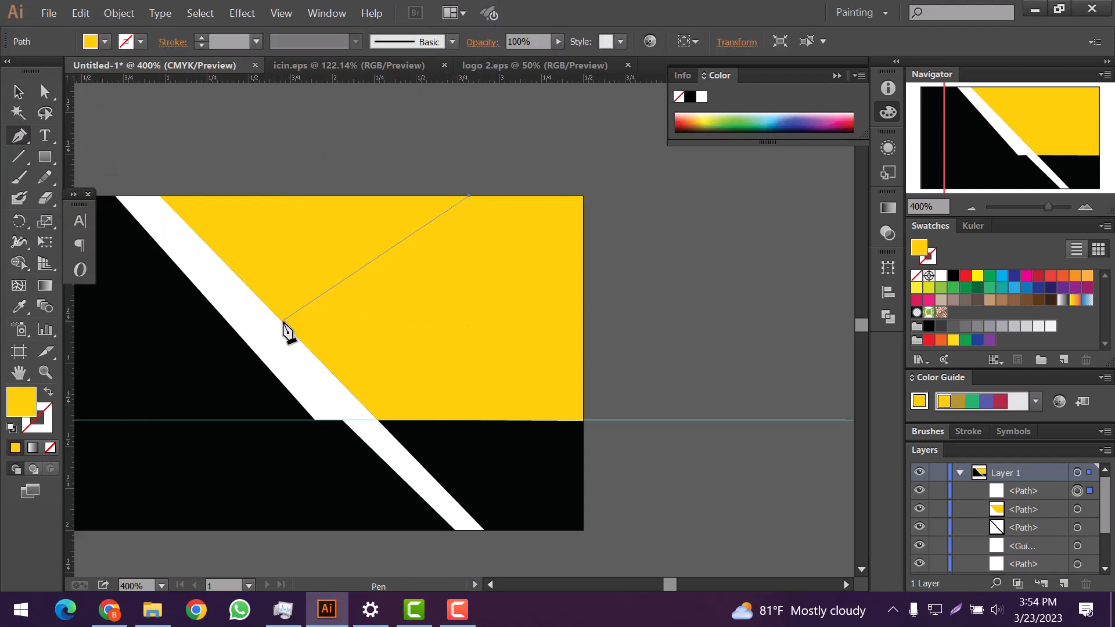
click(280, 321)
click(377, 420)
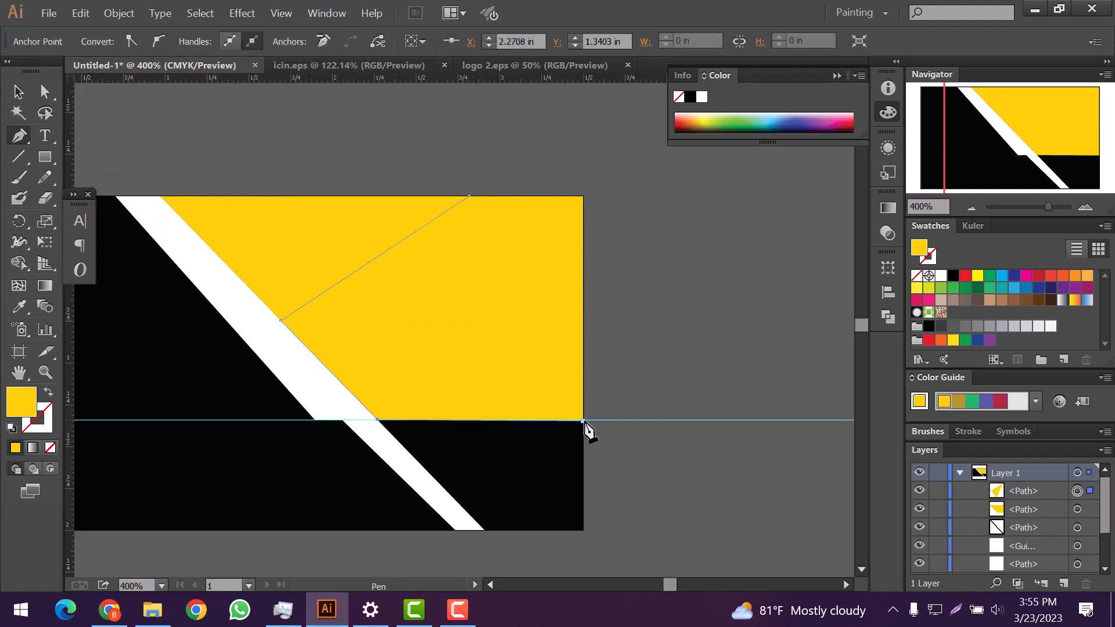
click(583, 421)
click(584, 197)
click(469, 195)
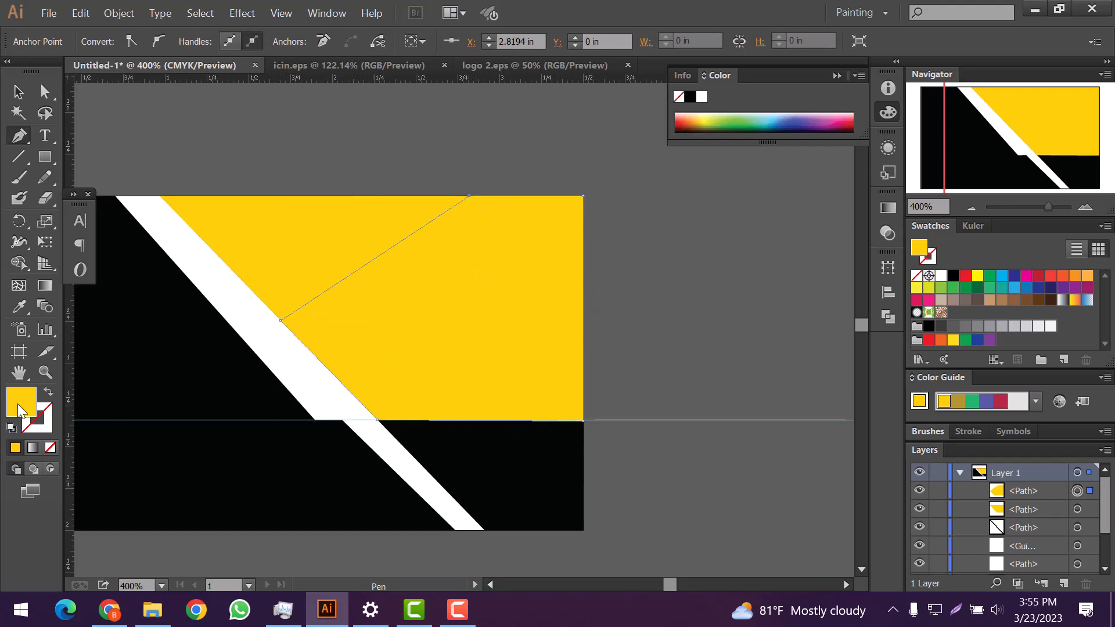
double_click(22, 410)
drag(27, 80, 20, 63)
click(433, 70)
key(v)
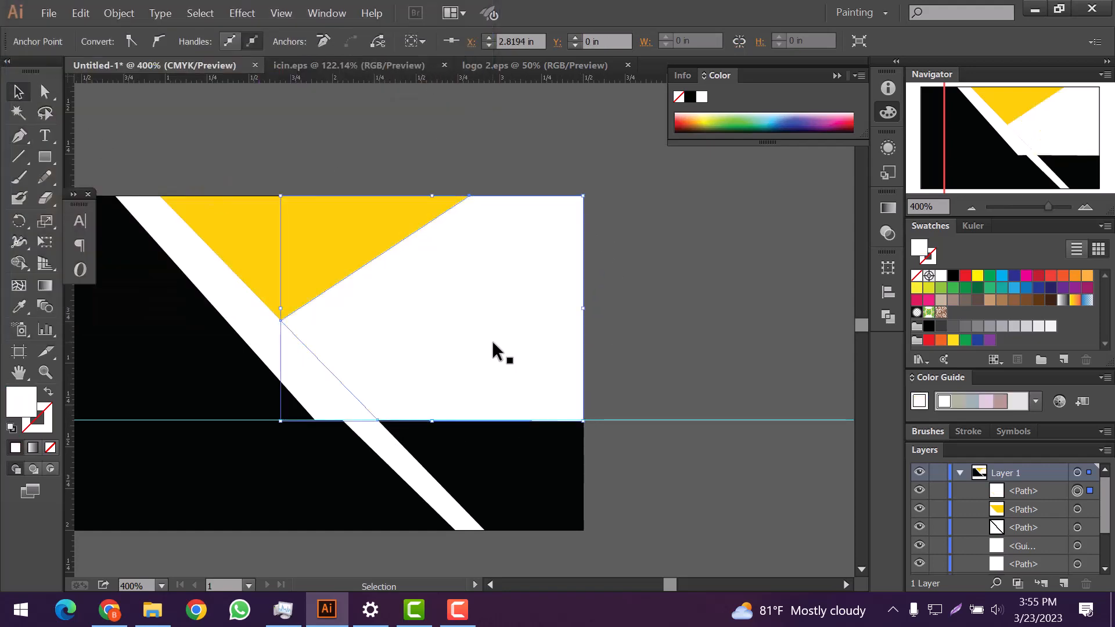
Step: Place the office meeting photo from Downloads and clip it to the white shape
key(alt+Tab)
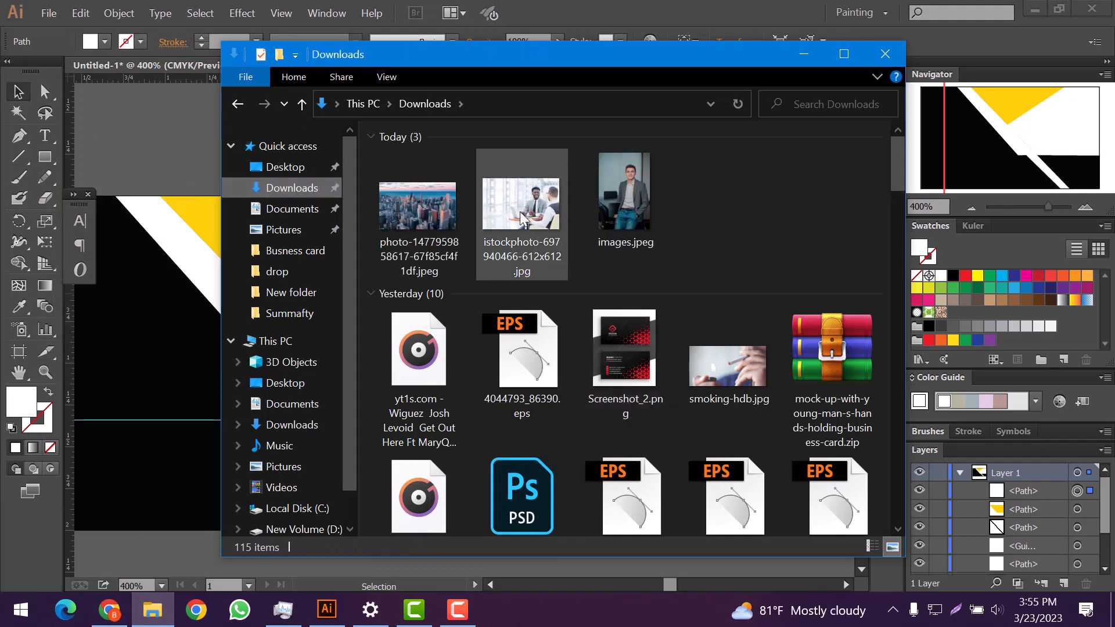
drag(520, 212, 185, 296)
drag(289, 330, 549, 341)
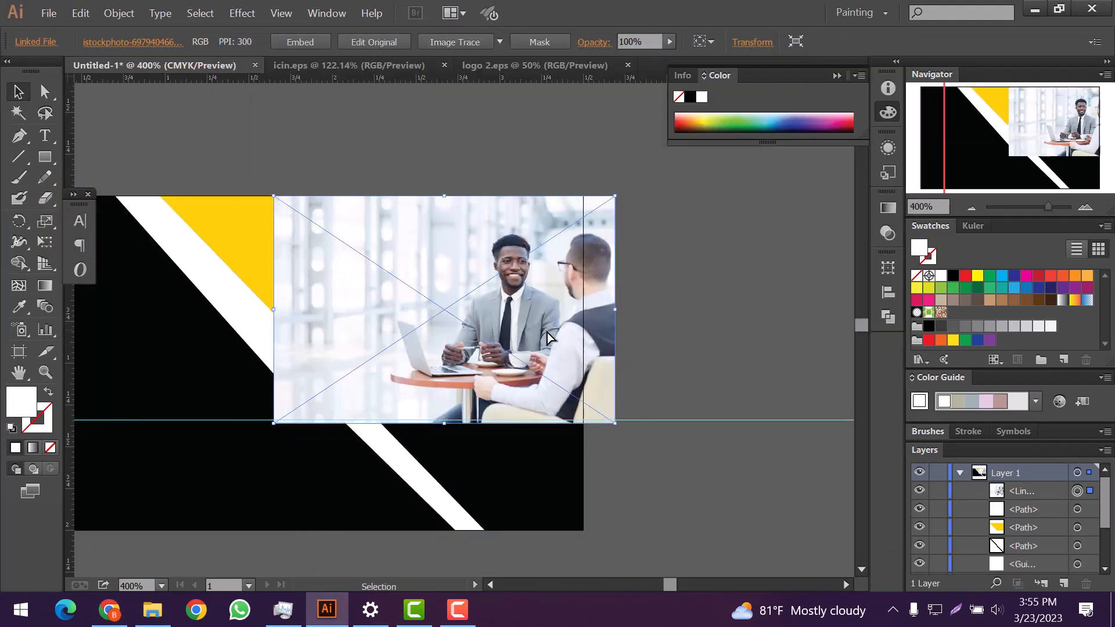
click(528, 161)
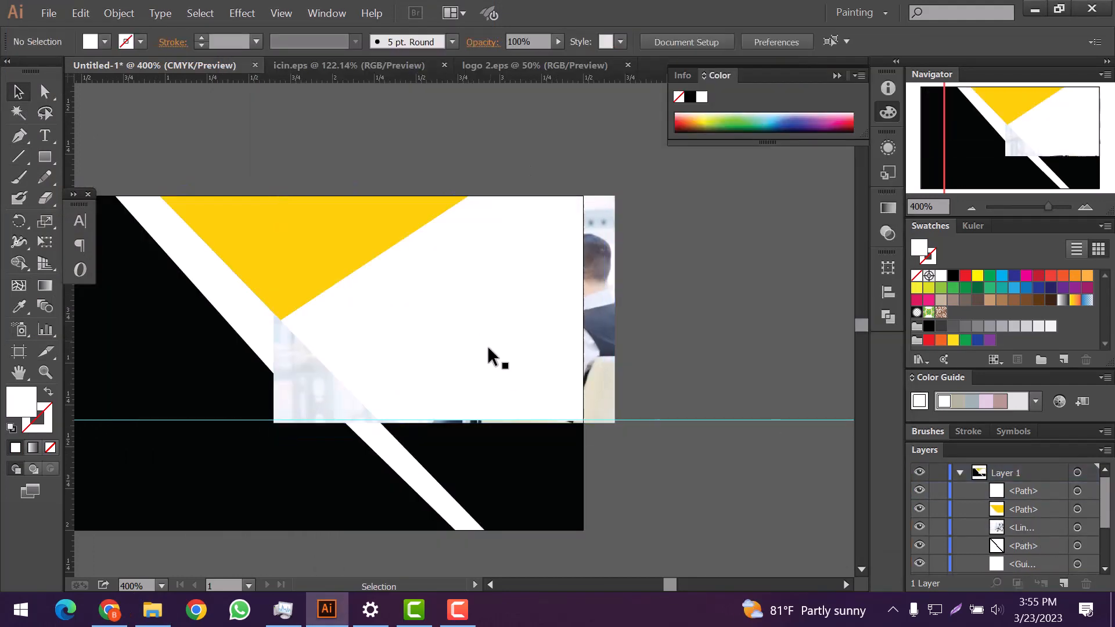
right_click(487, 342)
click(119, 13)
click(360, 502)
click(686, 350)
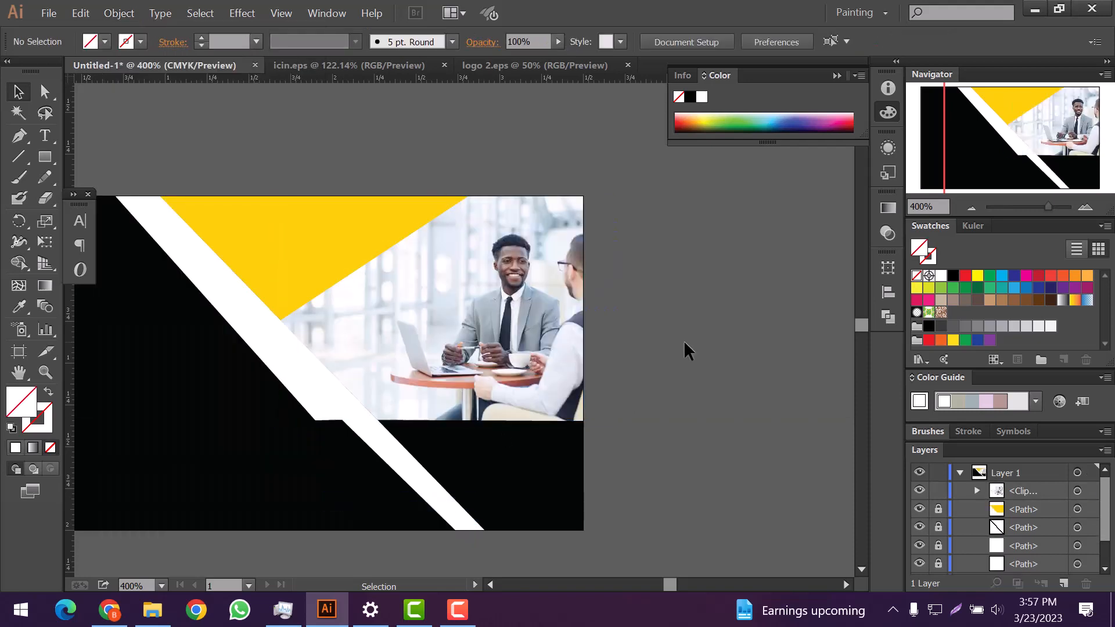
Step: Draw a three-point triangle at the base of the white band
scroll(655, 350, down, 1)
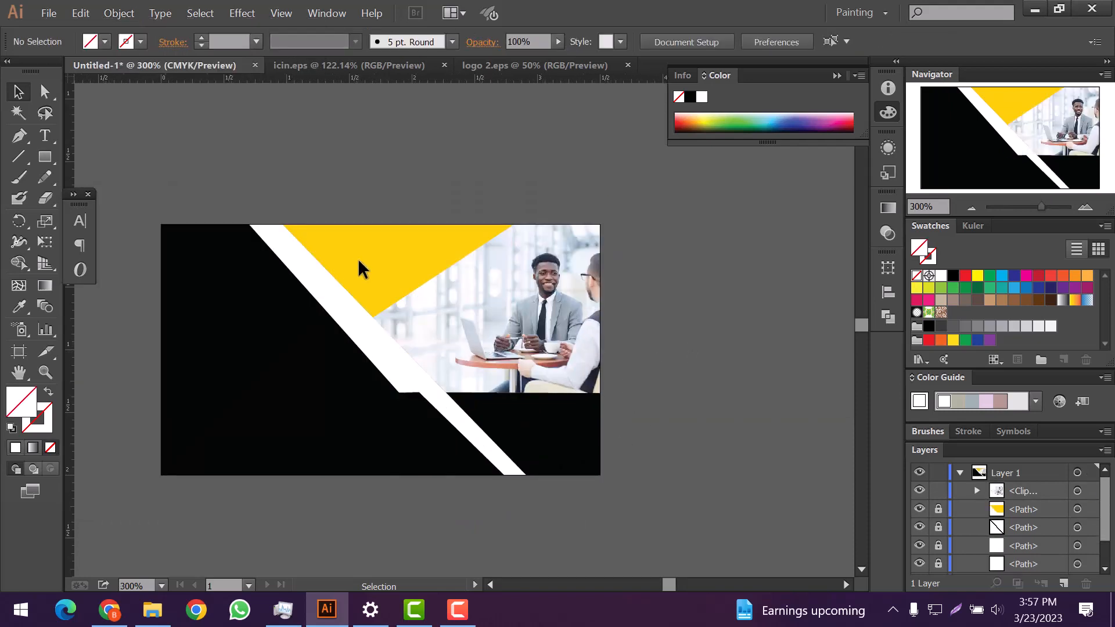
scroll(411, 411, up, 2)
key(p)
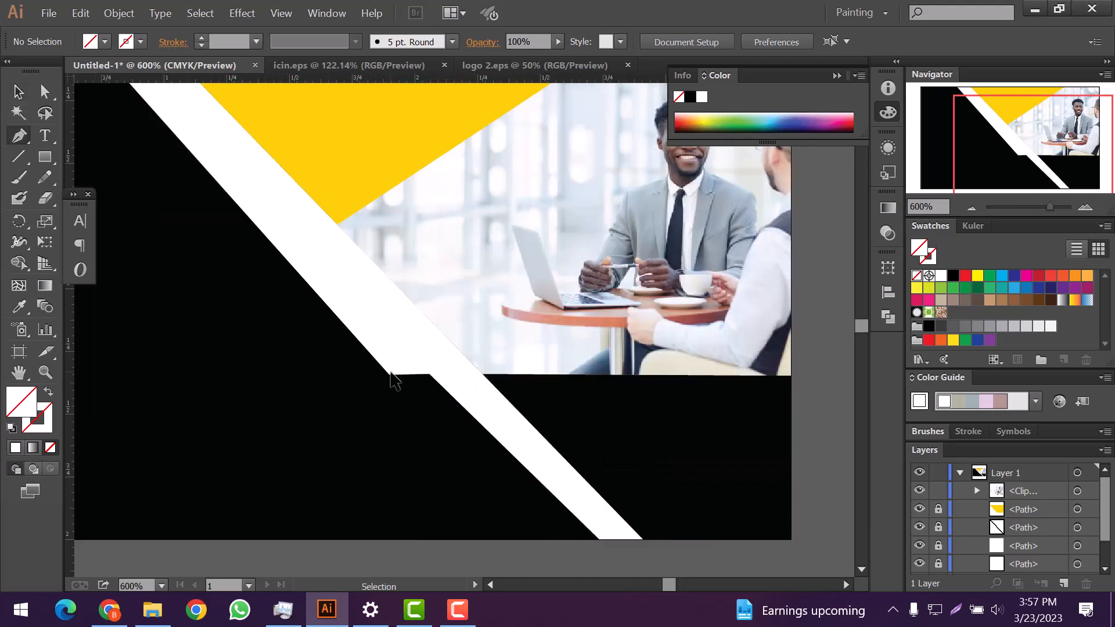
scroll(391, 375, down, 2)
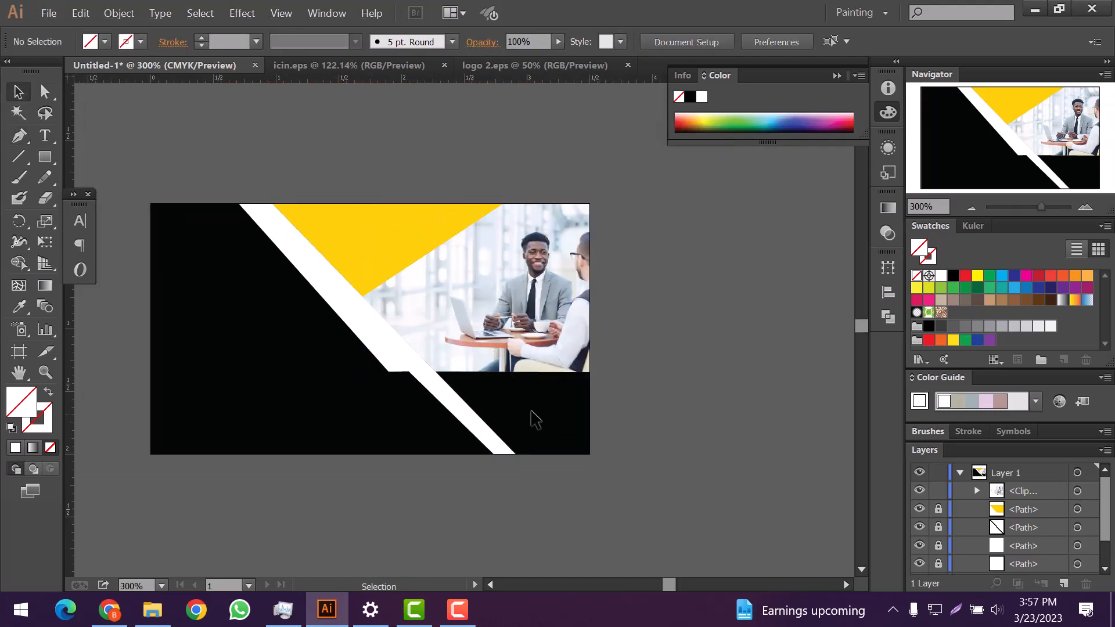
scroll(570, 411, down, 1)
scroll(490, 387, up, 3)
key(p)
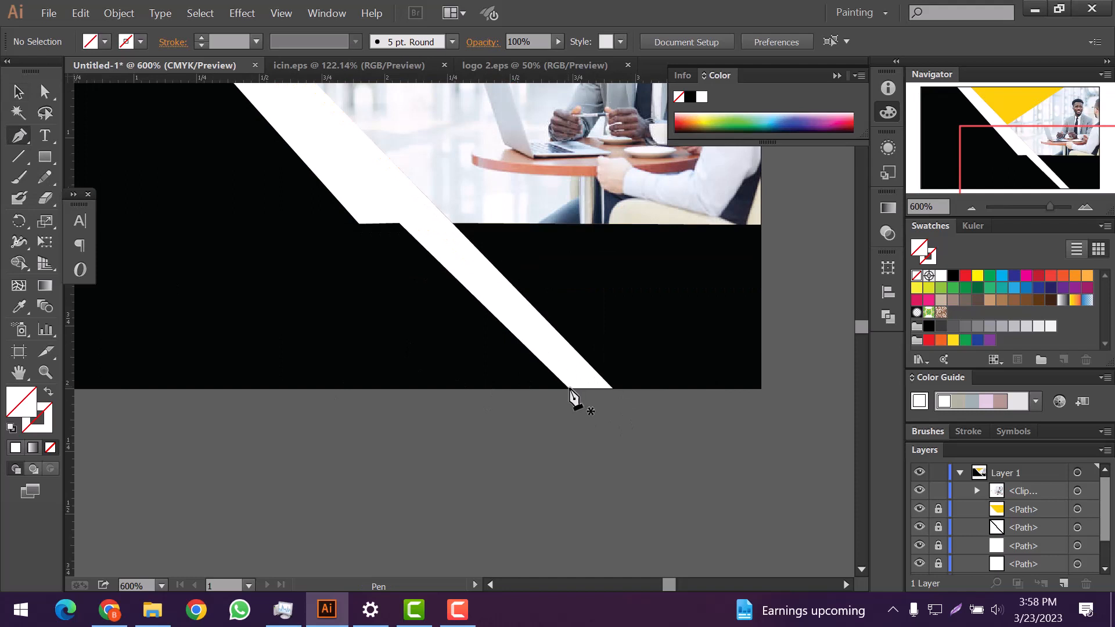
scroll(572, 388, up, 3)
click(555, 390)
click(370, 209)
scroll(380, 244, down, 1)
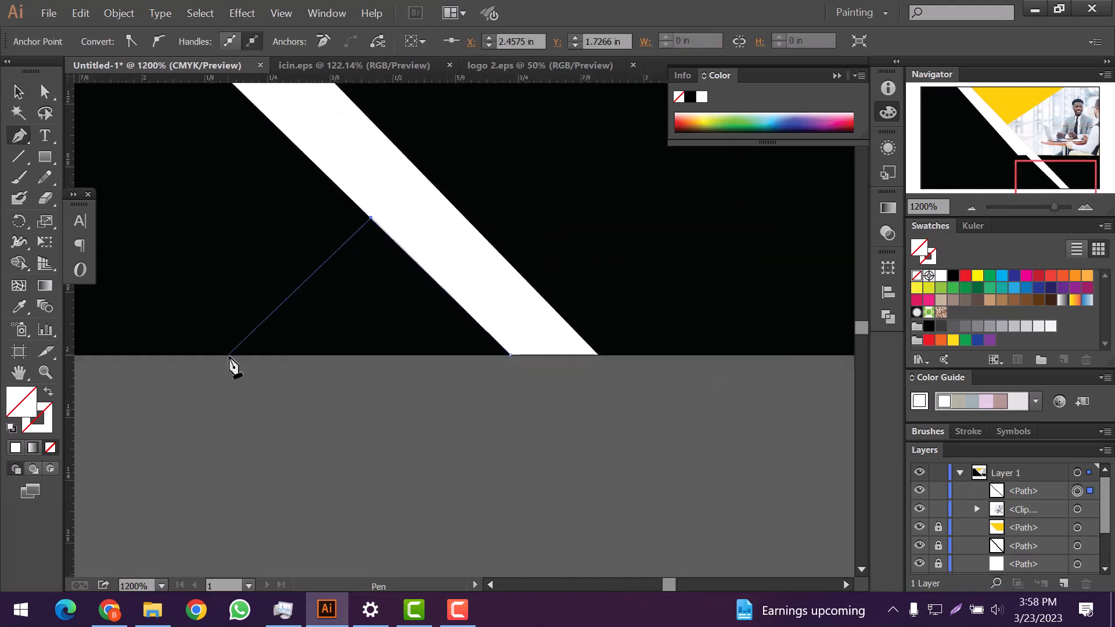
click(511, 356)
scroll(511, 358, down, 4)
scroll(510, 390, up, 3)
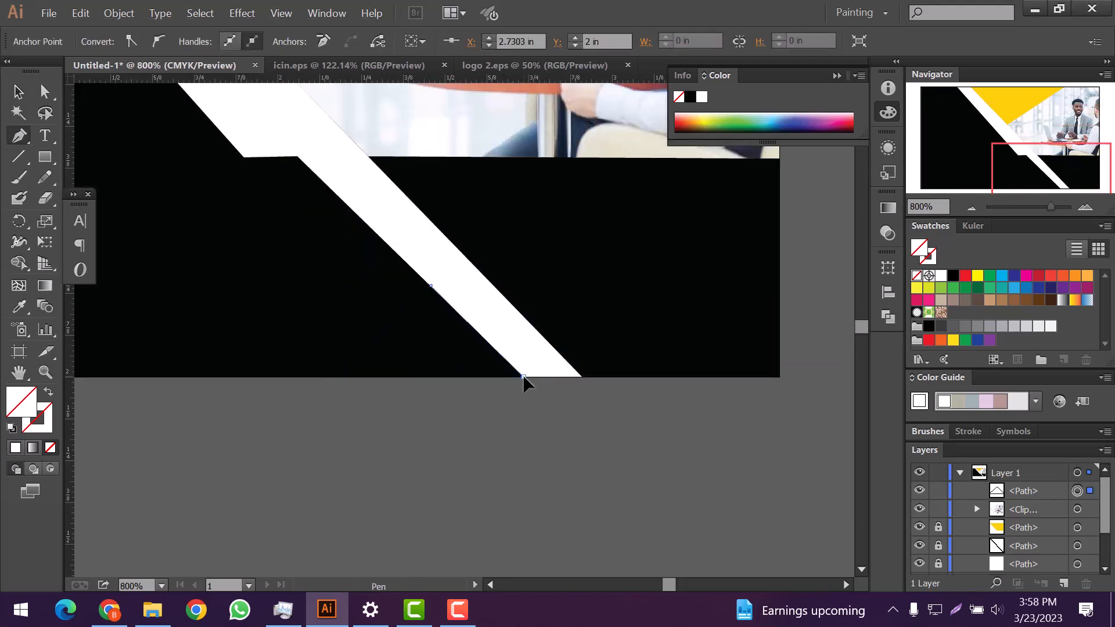
scroll(547, 381, down, 2)
click(16, 448)
Step: Eyedropper the yellow from the top shape onto the new triangle
double_click(23, 408)
key(Escape)
key(i)
click(383, 131)
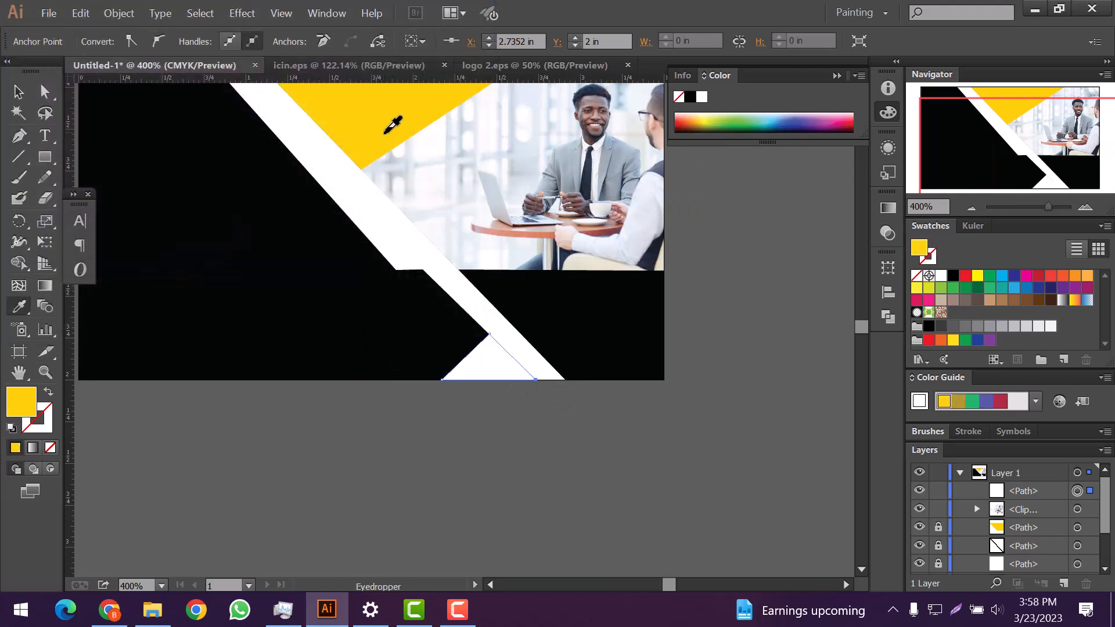
key(v)
click(175, 263)
scroll(321, 287, down, 3)
scroll(240, 251, down, 1)
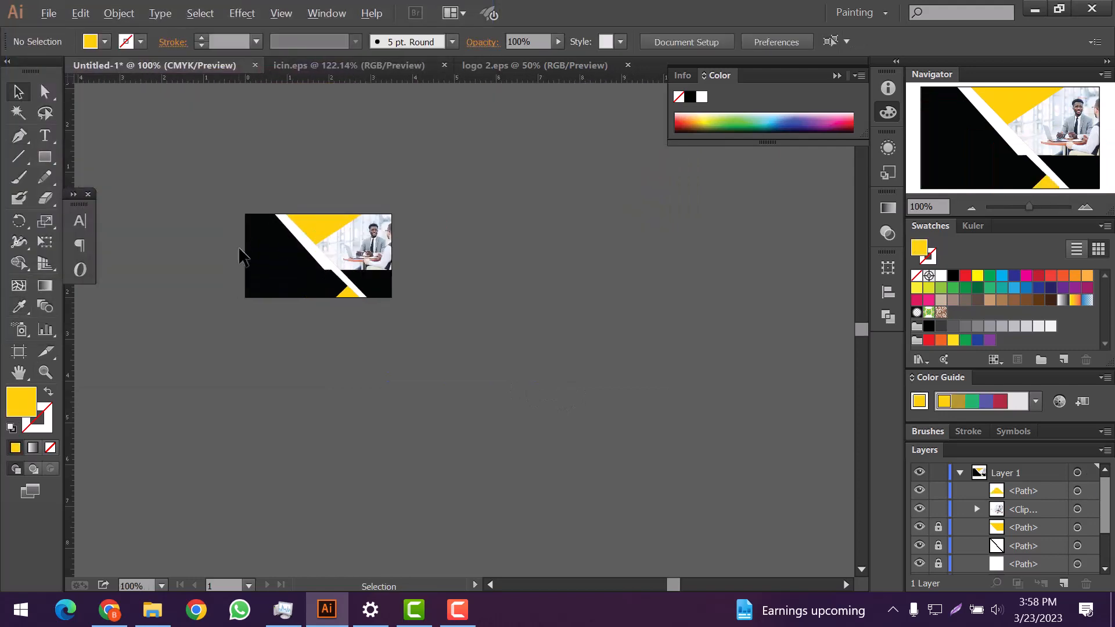
Step: Scale the clipped photo down proportionally and nudge it right and up into the corner
scroll(242, 251, up, 3)
click(564, 245)
scroll(564, 246, down, 1)
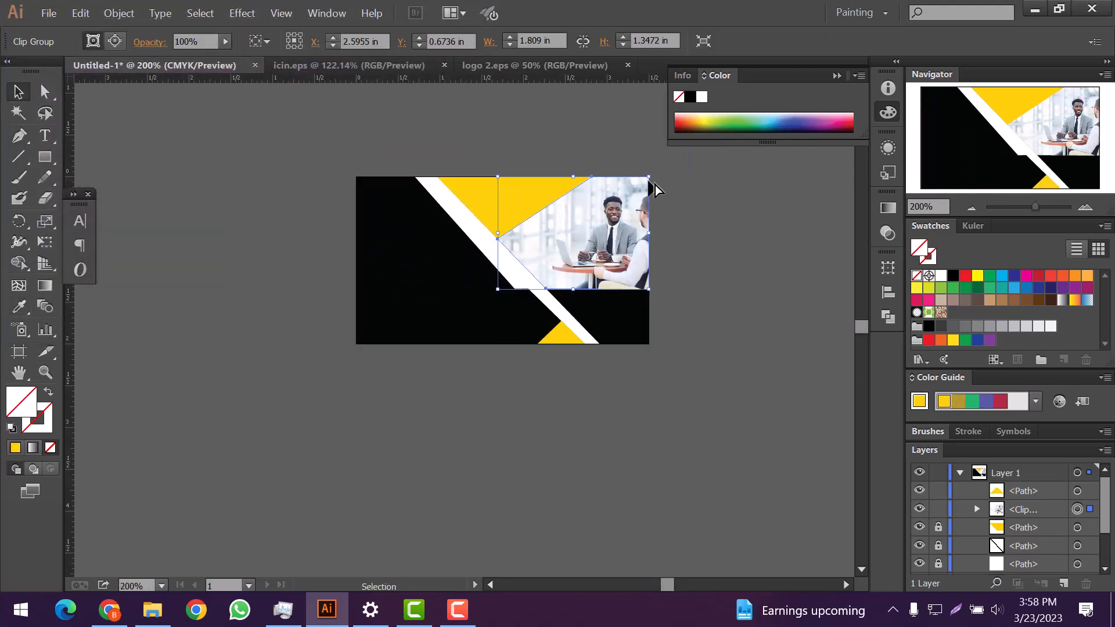
drag(653, 179, 648, 182)
scroll(655, 199, up, 1)
key(Right)
key(Right)
key(Right)
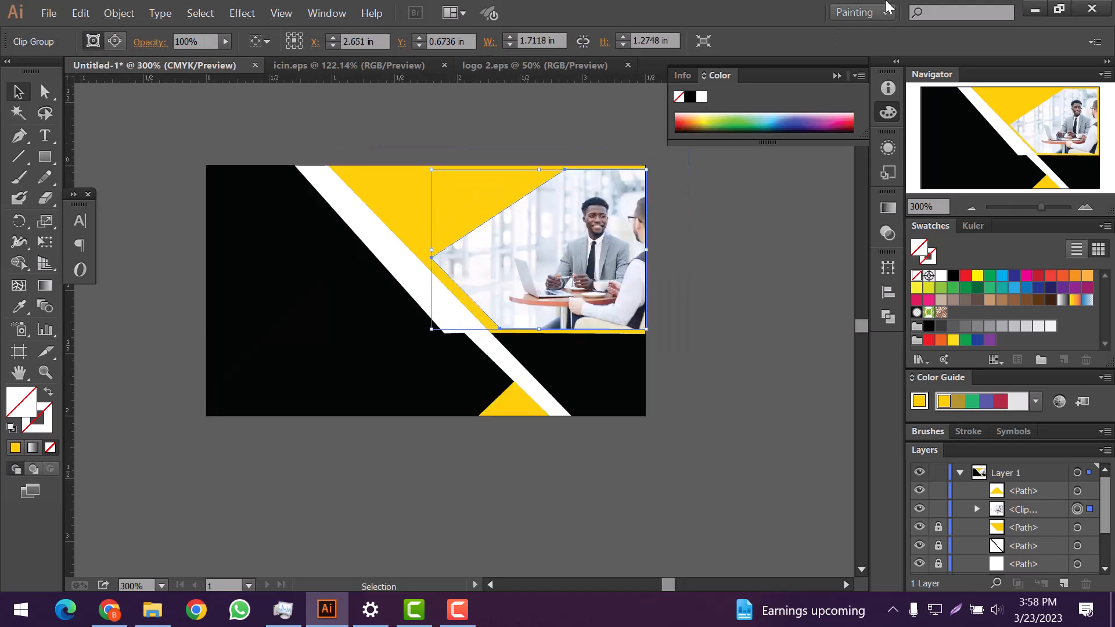
key(Up)
key(Up)
key(Up)
click(719, 233)
scroll(726, 264, down, 1)
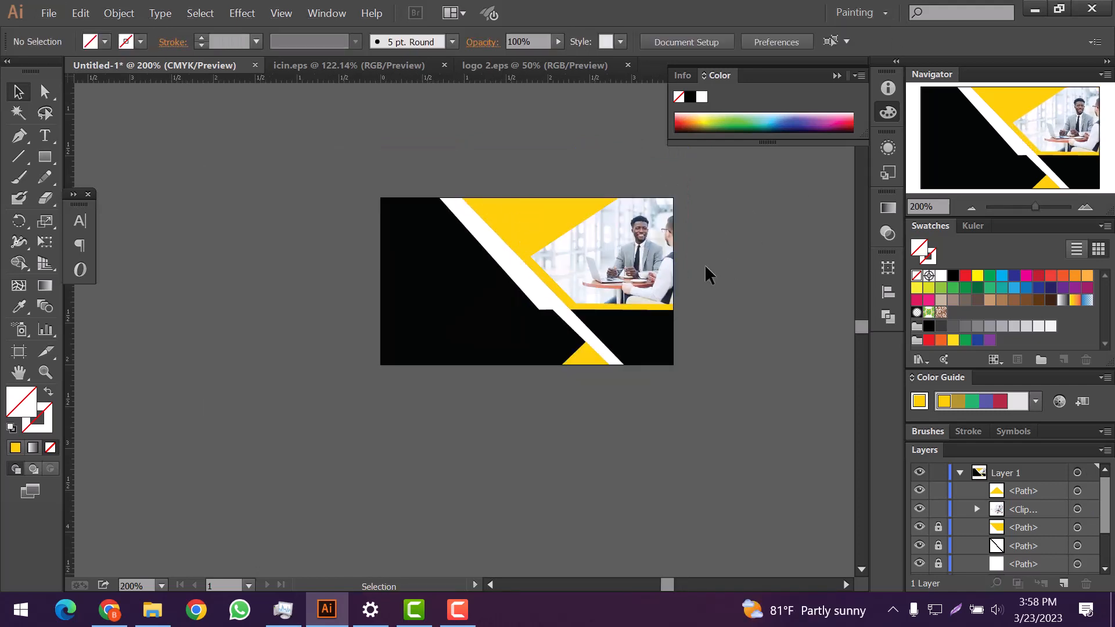
scroll(674, 278, up, 1)
scroll(674, 273, up, 1)
scroll(737, 291, down, 1)
scroll(731, 290, up, 2)
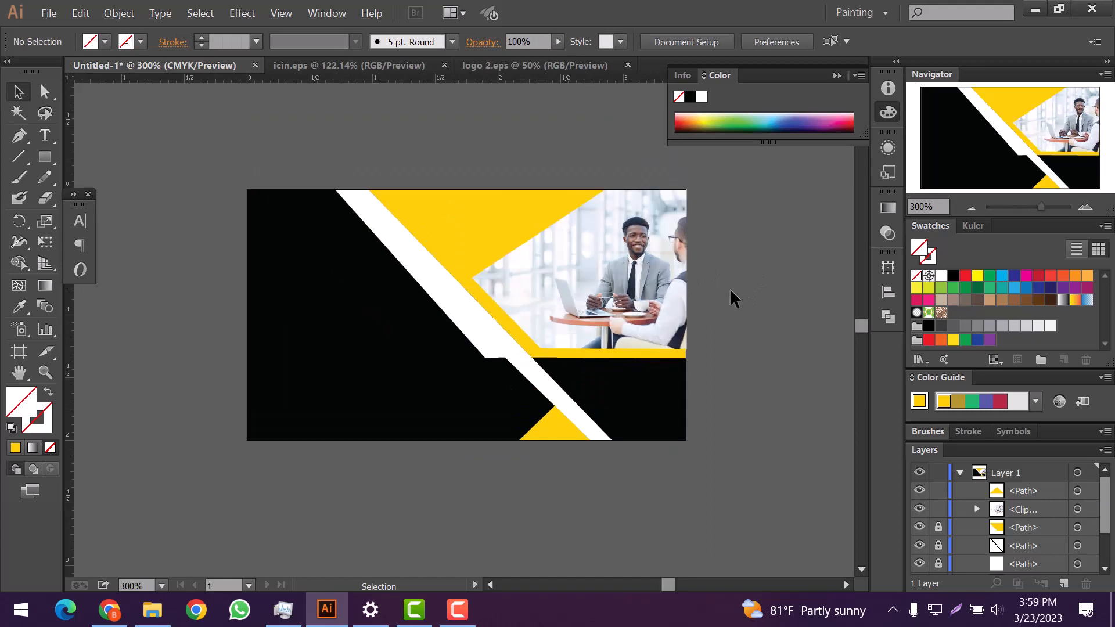
scroll(730, 288, down, 1)
Step: Type 'Your Name' in white on the black area of the card
scroll(430, 305, up, 1)
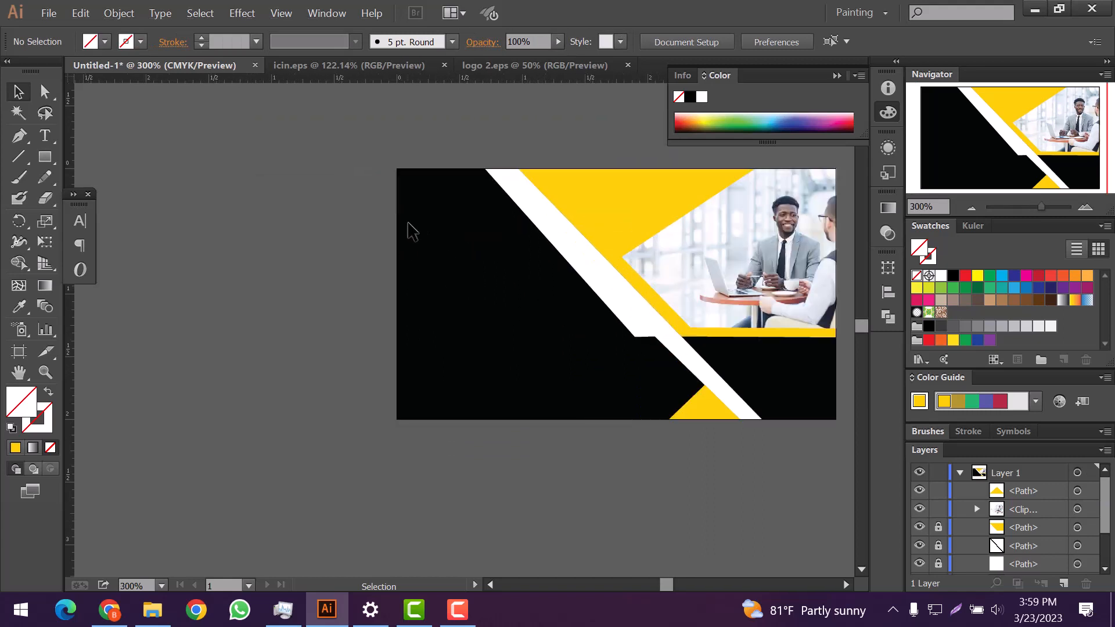
key(t)
click(435, 243)
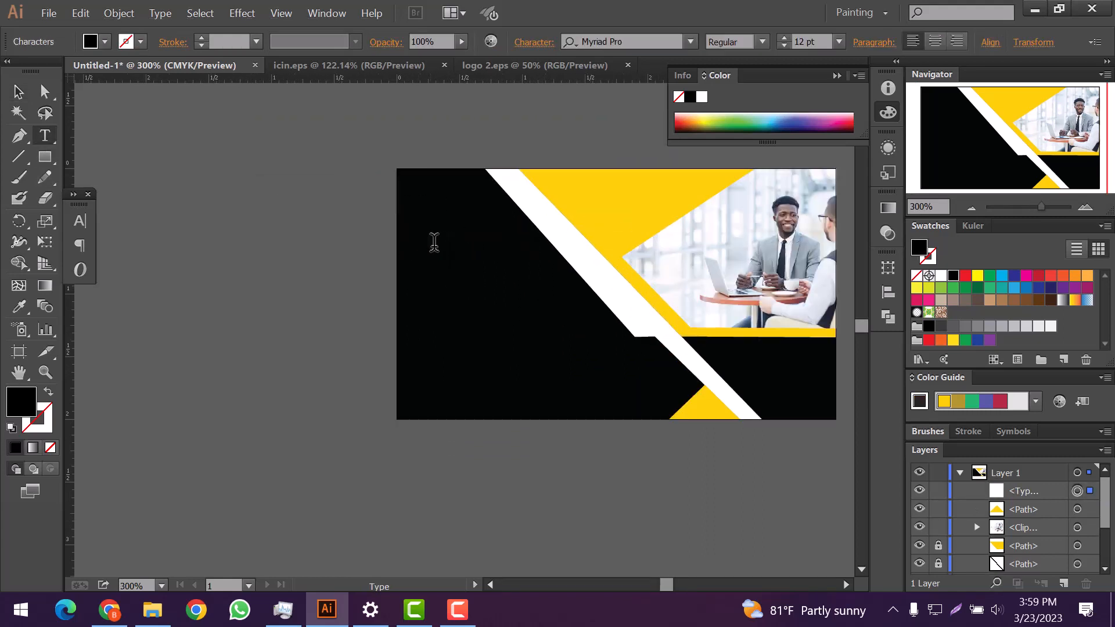
click(93, 41)
click(118, 68)
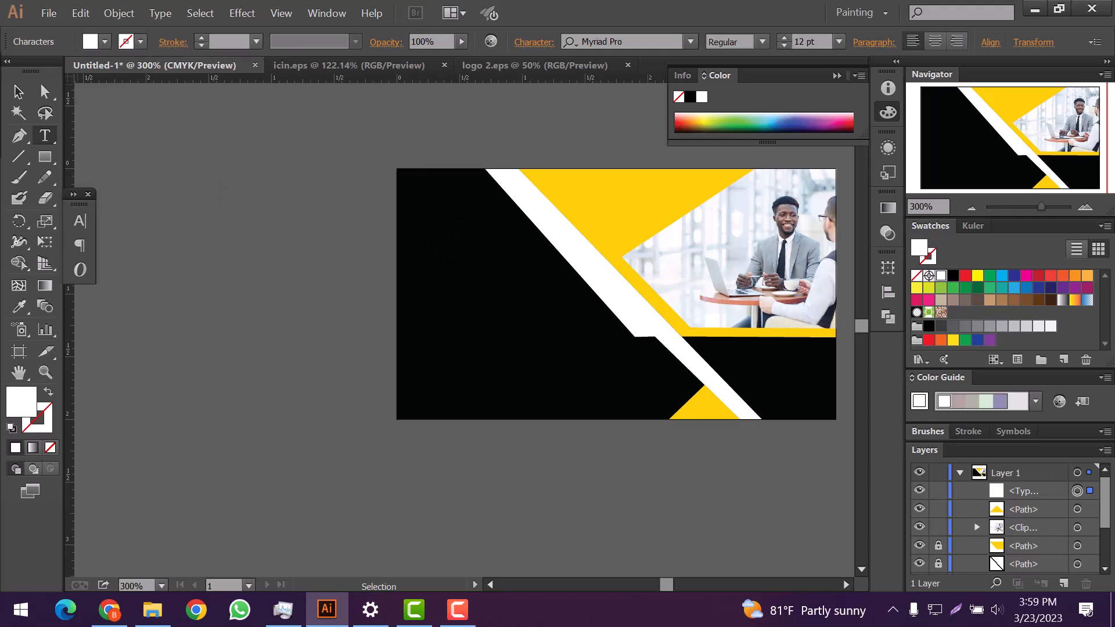
text(your)
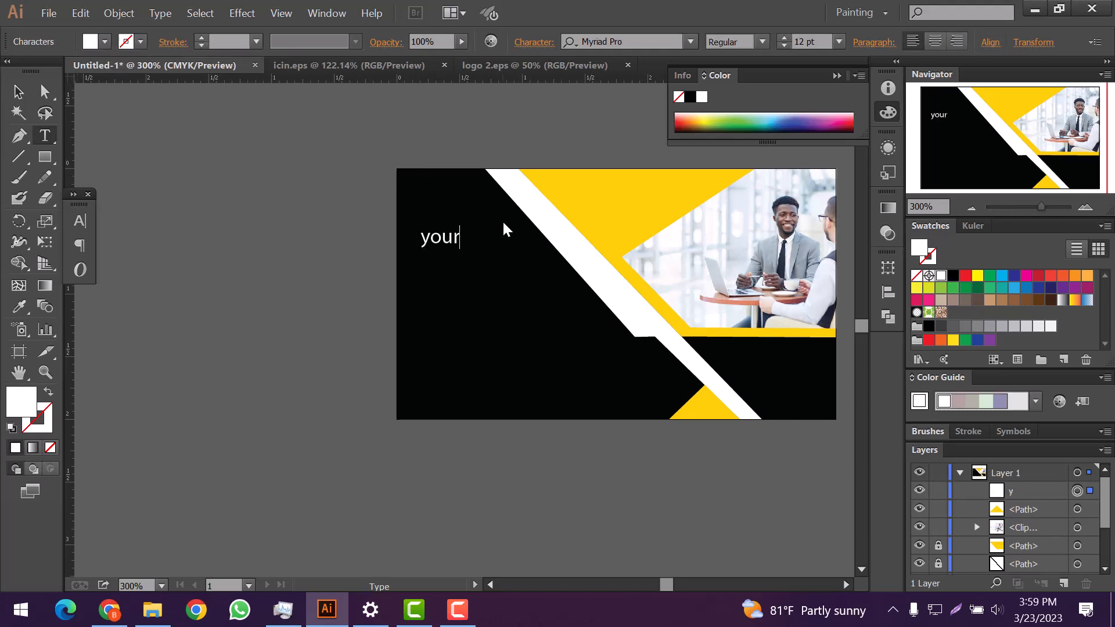
key(BackSpace)
key(BackSpace)
key(BackSpace)
key(BackSpace)
text(Your Name)
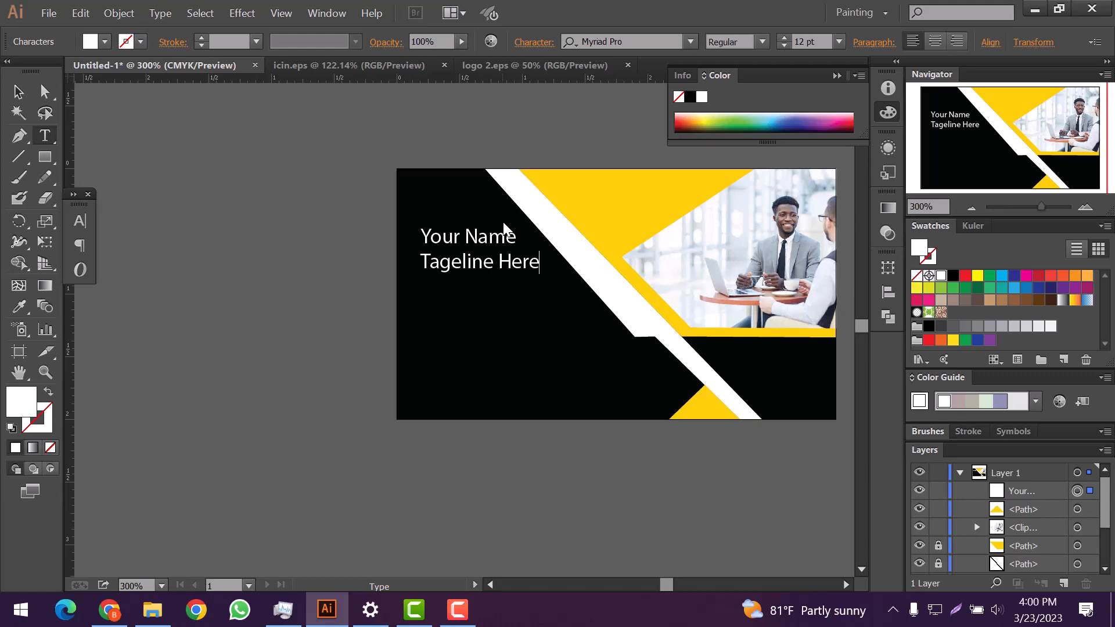
Step: Set the name text to Noto Serif Bold
triple_click(505, 229)
click(690, 41)
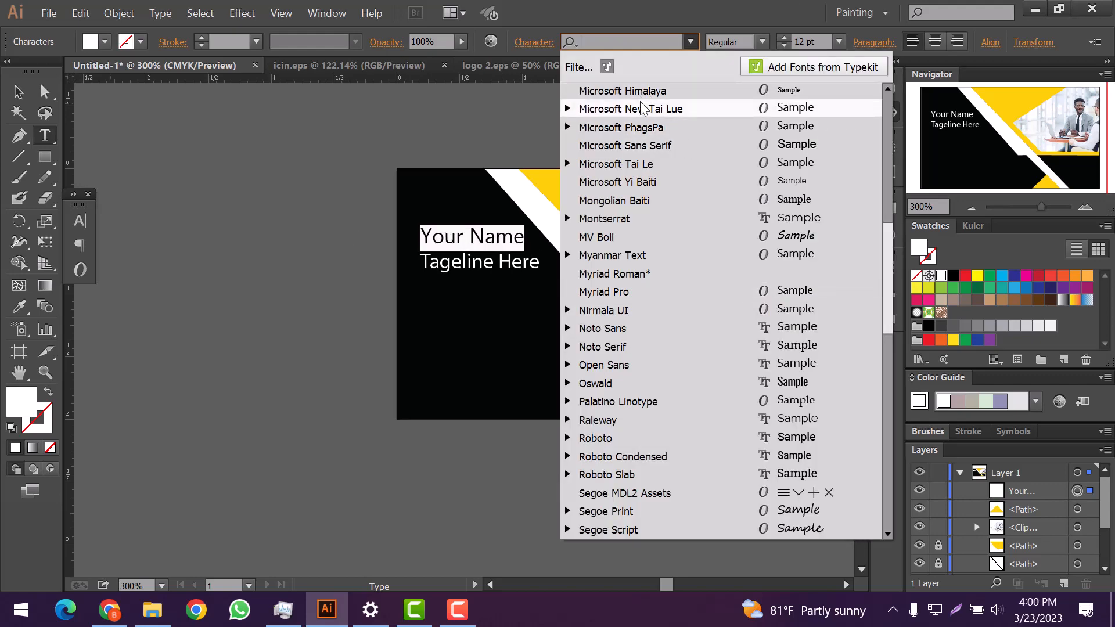
key(Down)
key(Down)
key(Down)
key(Down)
key(Down)
key(Down)
key(Down)
key(Down)
key(Down)
key(Down)
key(Down)
key(Down)
key(Down)
key(Down)
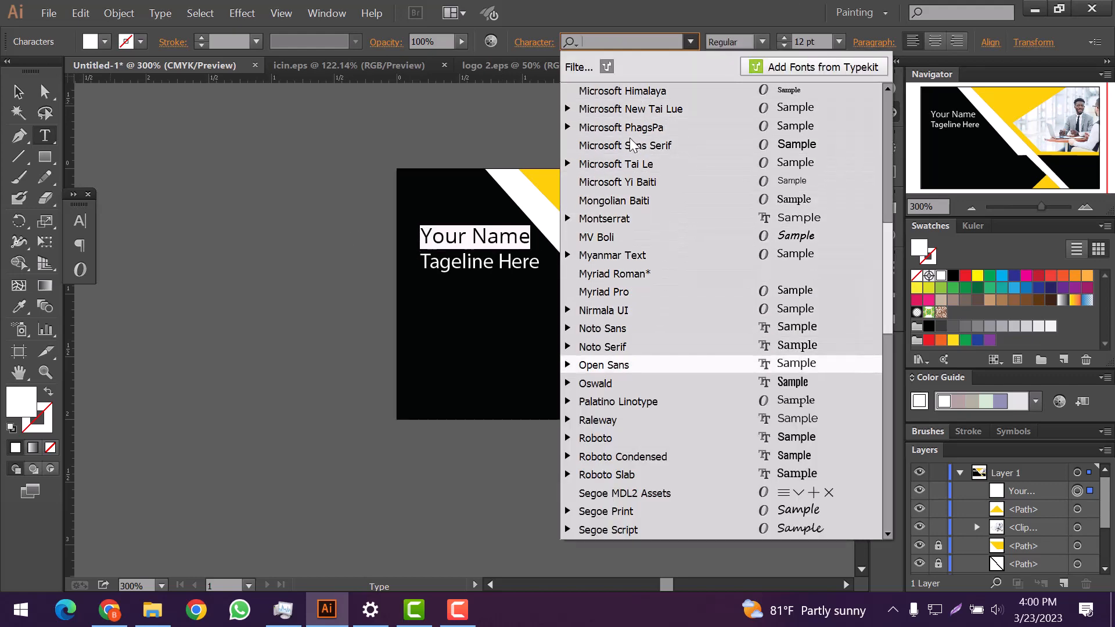
click(617, 347)
click(761, 42)
click(743, 98)
Step: Nudge the text block left and set the 'Tageline Here' line to 7 pt
click(24, 93)
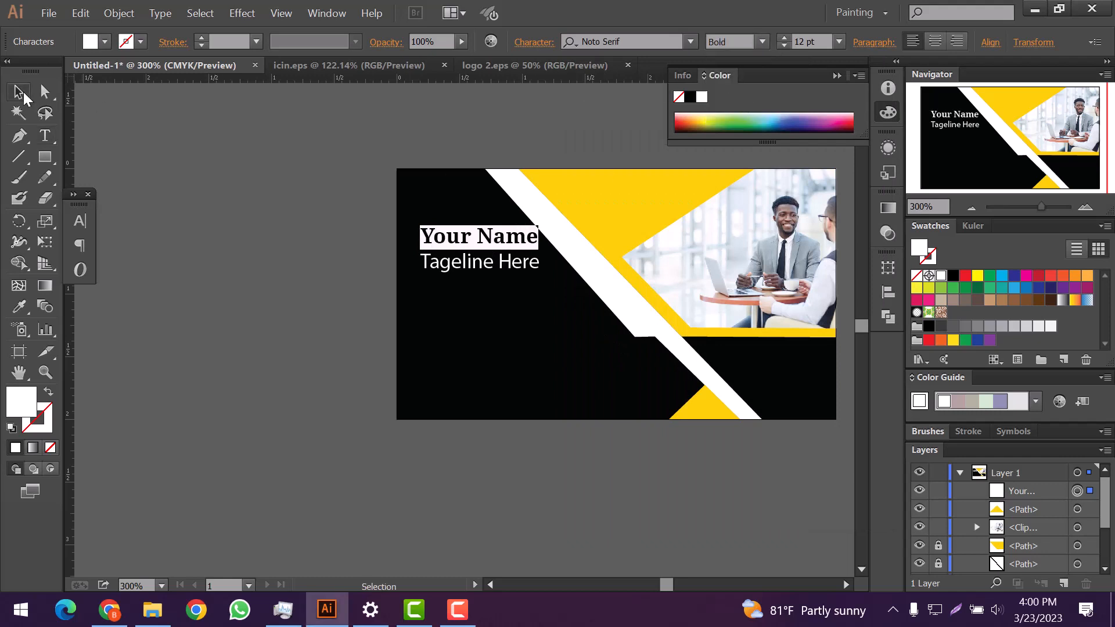
drag(484, 241, 473, 239)
click(505, 297)
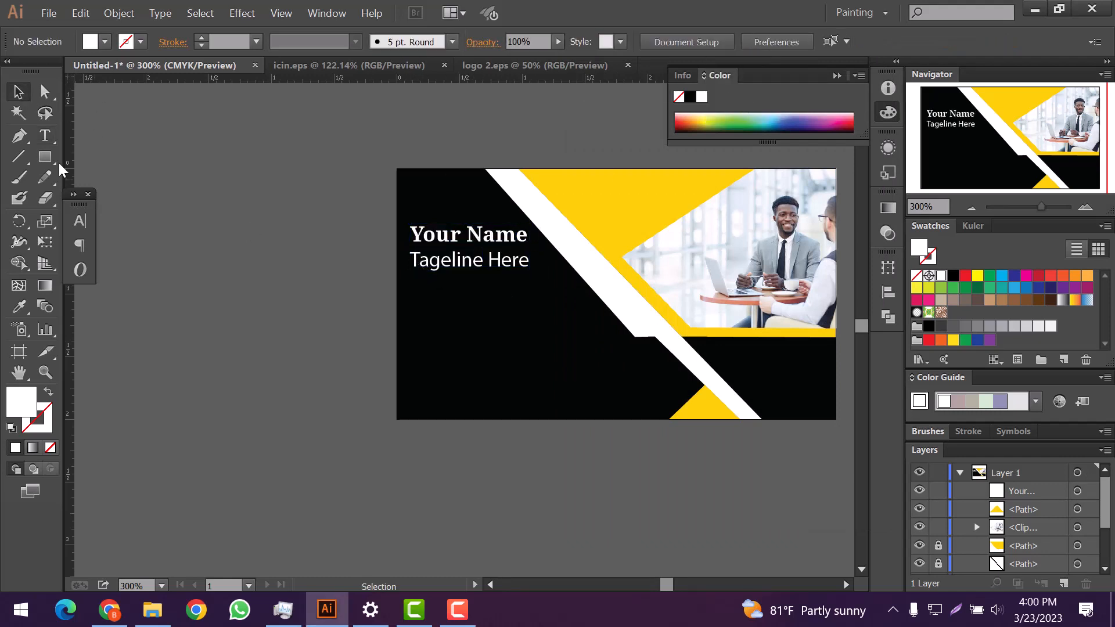
click(46, 137)
drag(410, 261, 559, 283)
click(762, 42)
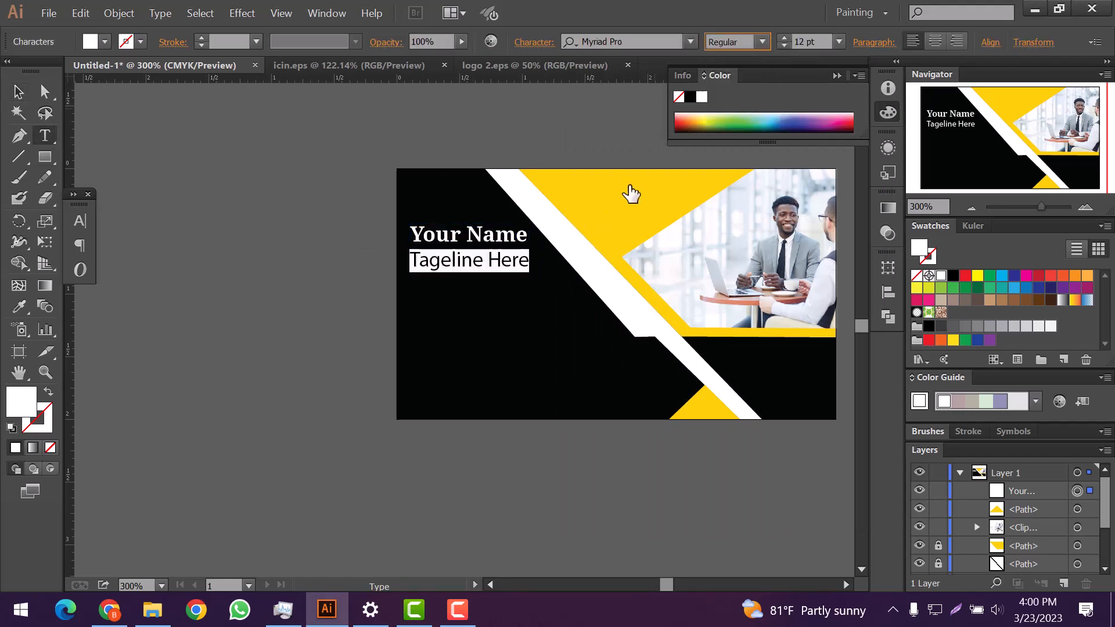
click(785, 46)
click(784, 46)
click(785, 46)
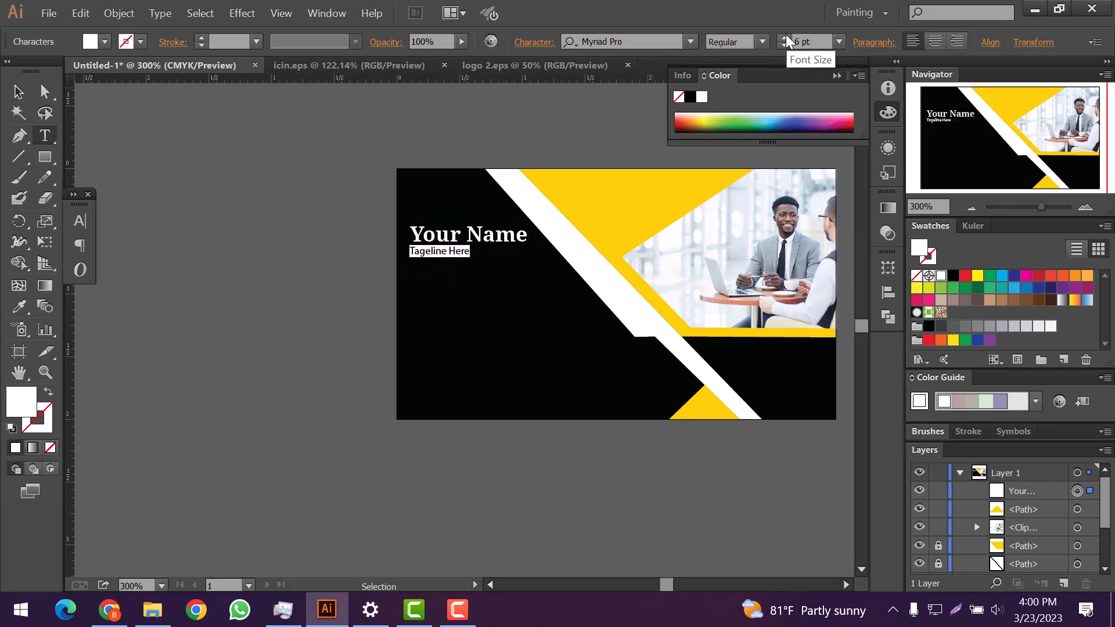
click(785, 37)
Step: Color the word 'Your' with the card's sampled yellow
drag(413, 229, 471, 227)
click(19, 307)
click(619, 245)
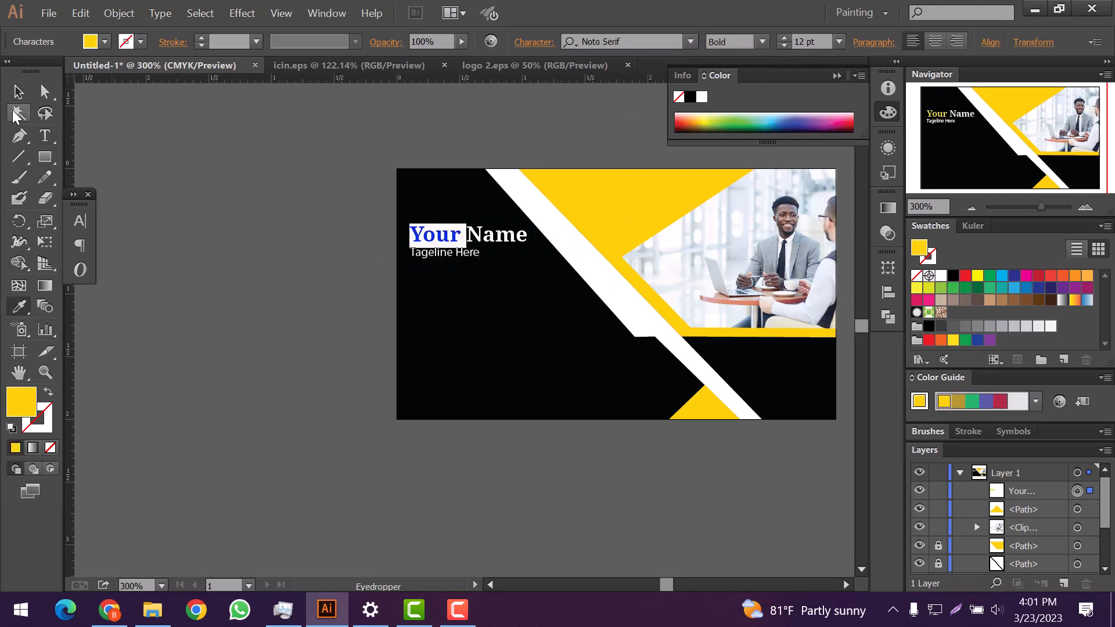
click(18, 92)
click(509, 283)
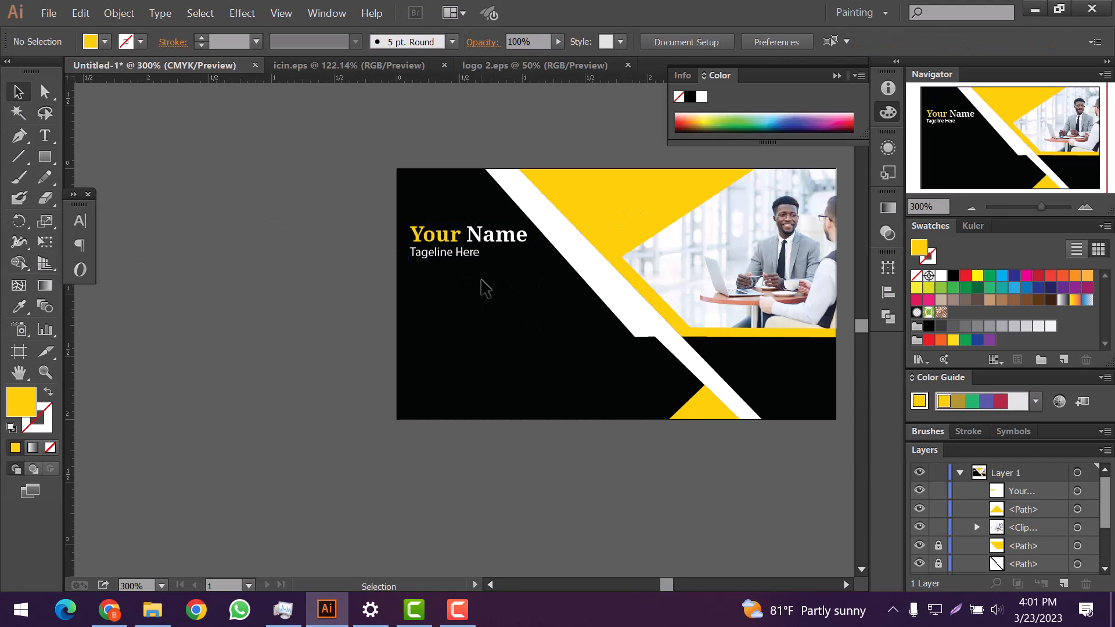
Step: Draw a thin rectangle under the tagline and fill it with sampled yellow
click(45, 156)
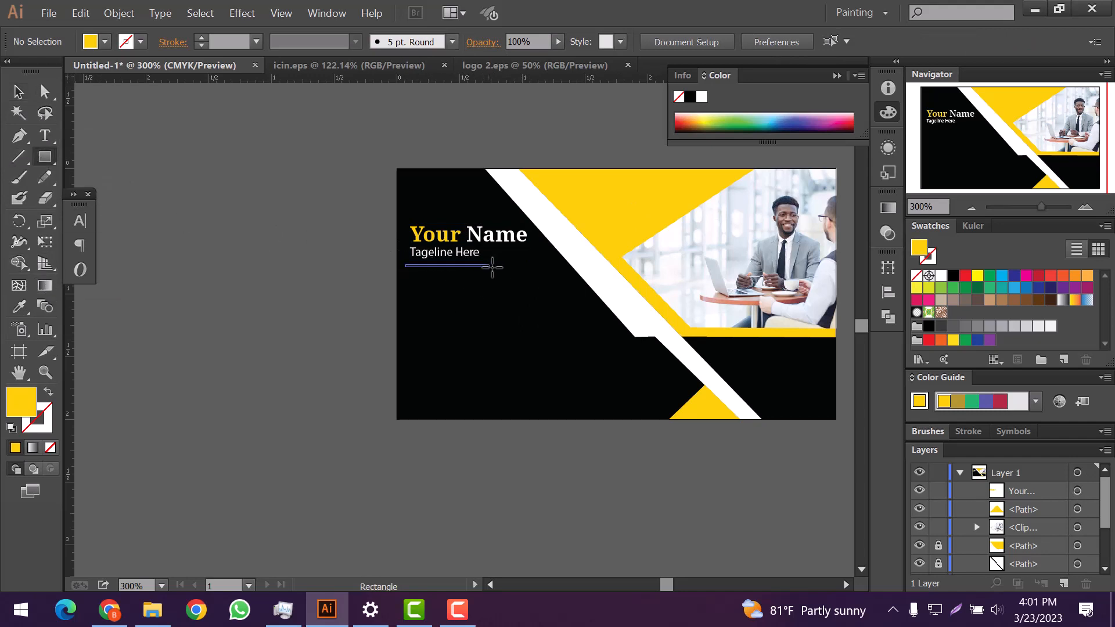
drag(541, 266, 540, 268)
click(888, 207)
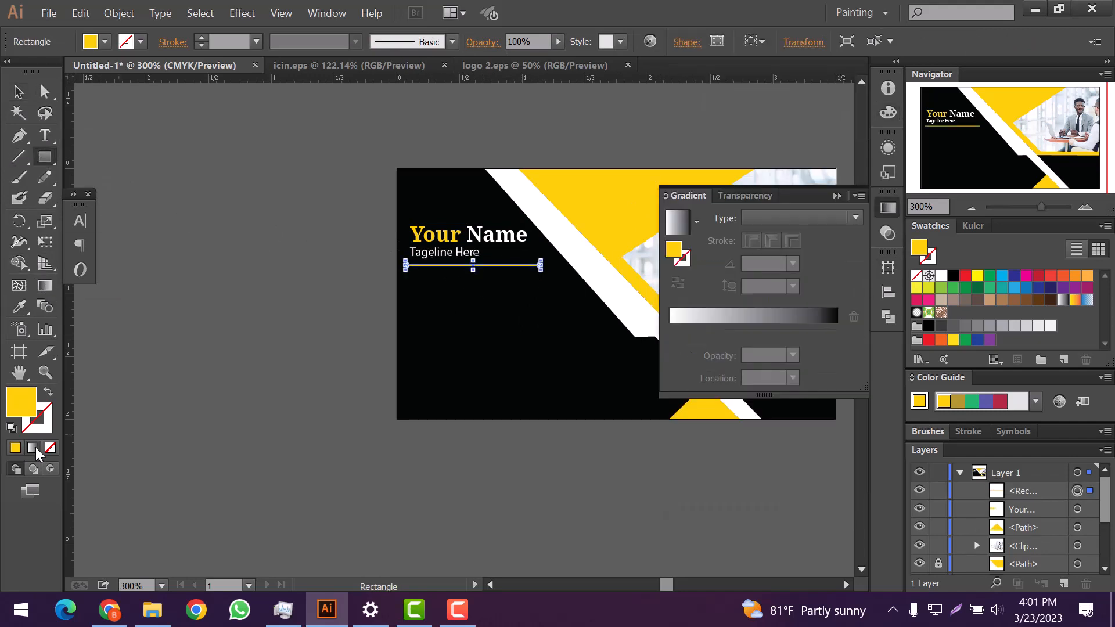
click(677, 221)
click(837, 331)
double_click(837, 333)
click(600, 287)
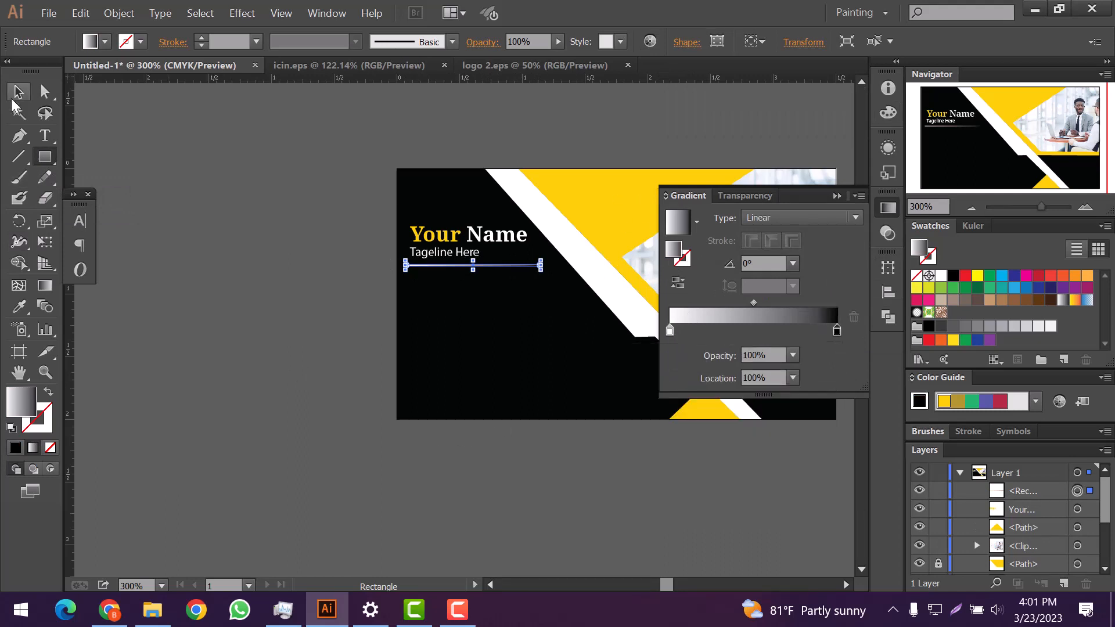
click(17, 94)
click(616, 220)
click(448, 241)
click(601, 218)
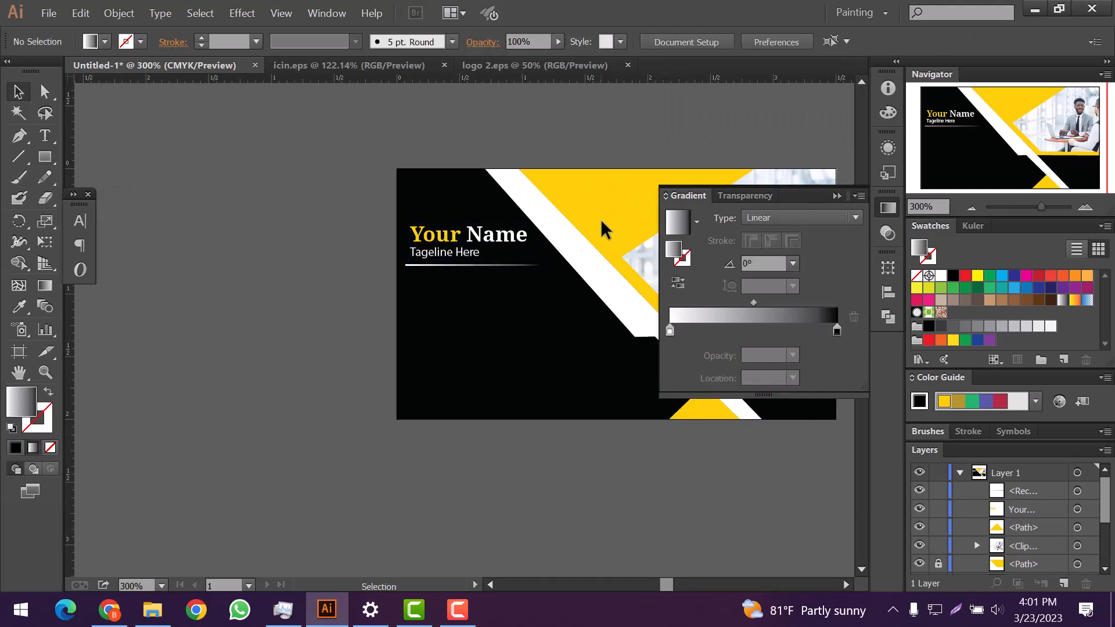
key(i)
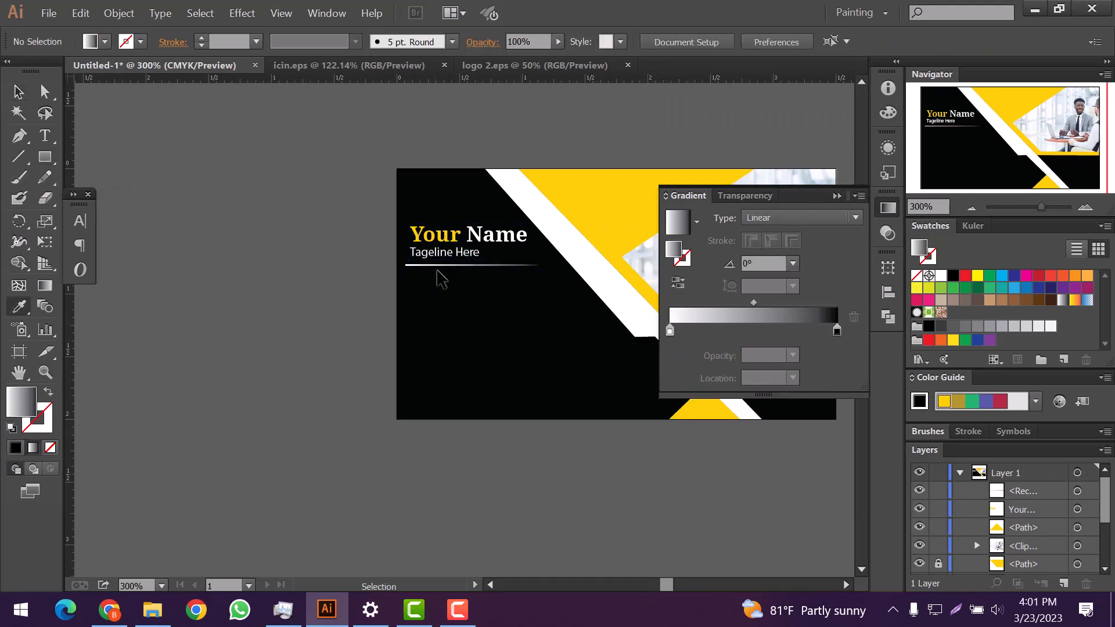
ctrl+click(439, 266)
click(572, 212)
double_click(22, 402)
click(433, 69)
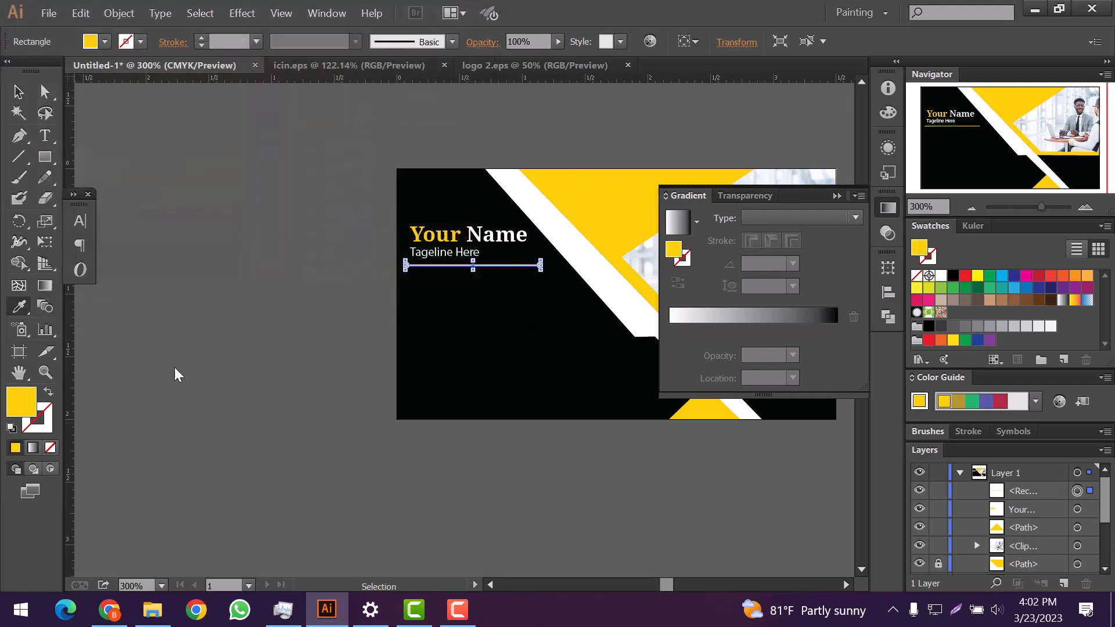
Step: Apply a gradient with the end stop set to FECE06 at 77.89%
click(33, 447)
double_click(836, 330)
click(834, 349)
click(865, 368)
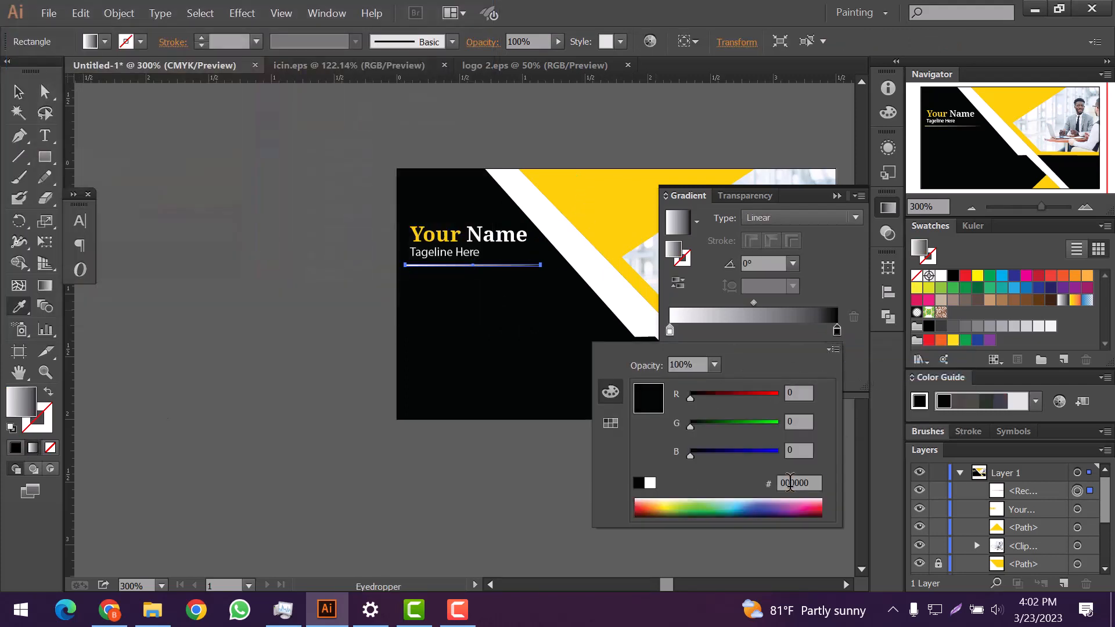
text(FECE06)
key(Return)
drag(837, 330, 800, 331)
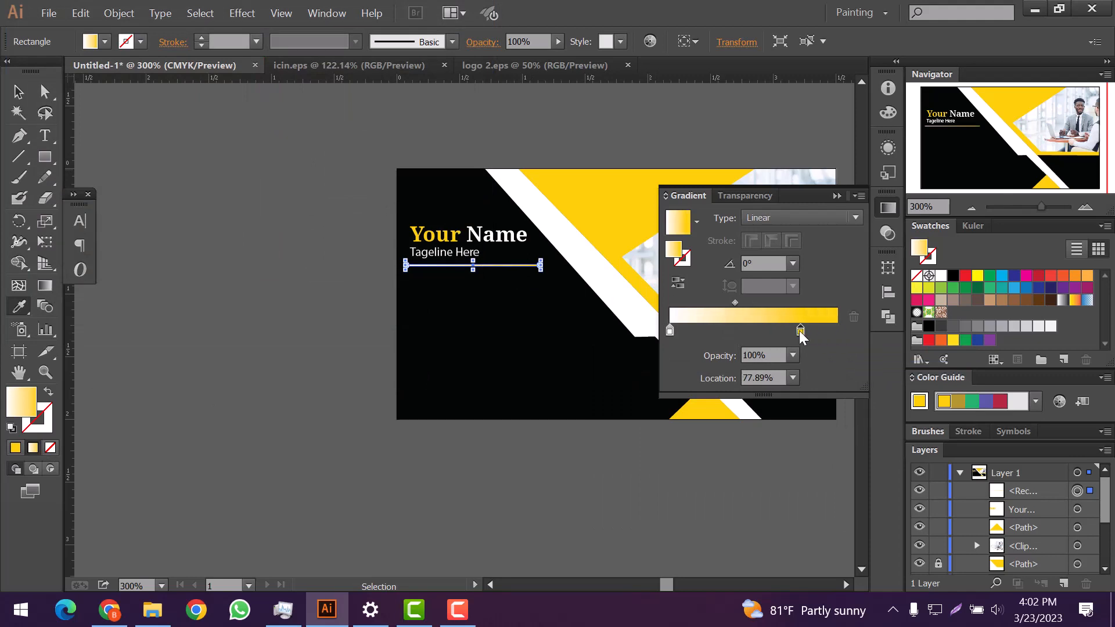
click(837, 196)
Step: Shorten the underline to fit the tagline text
key(v)
click(518, 305)
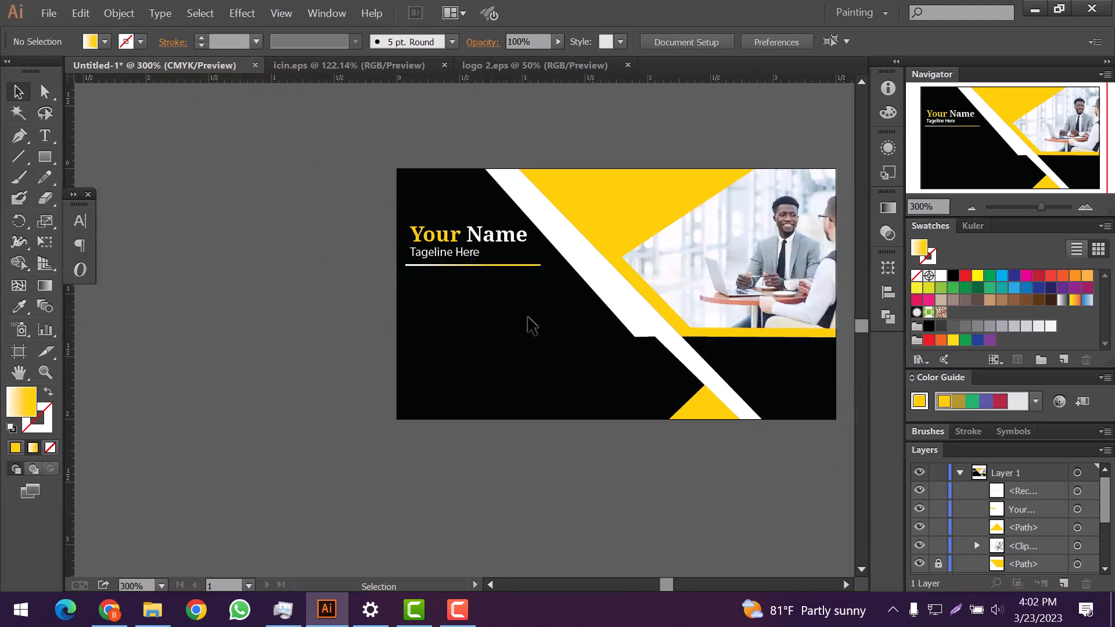
scroll(530, 324, down, 1)
click(479, 253)
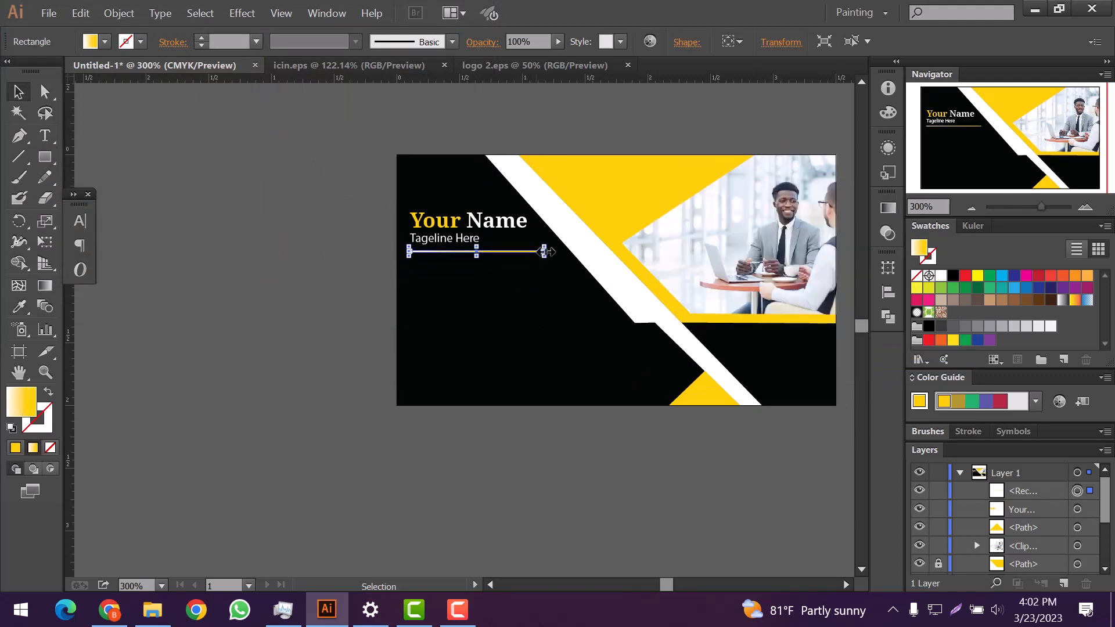
drag(535, 251, 535, 251)
click(501, 273)
click(458, 252)
Step: Center the name, tagline and underline horizontally with Horizontal Align Center
drag(408, 203, 494, 277)
click(888, 292)
click(497, 324)
click(715, 296)
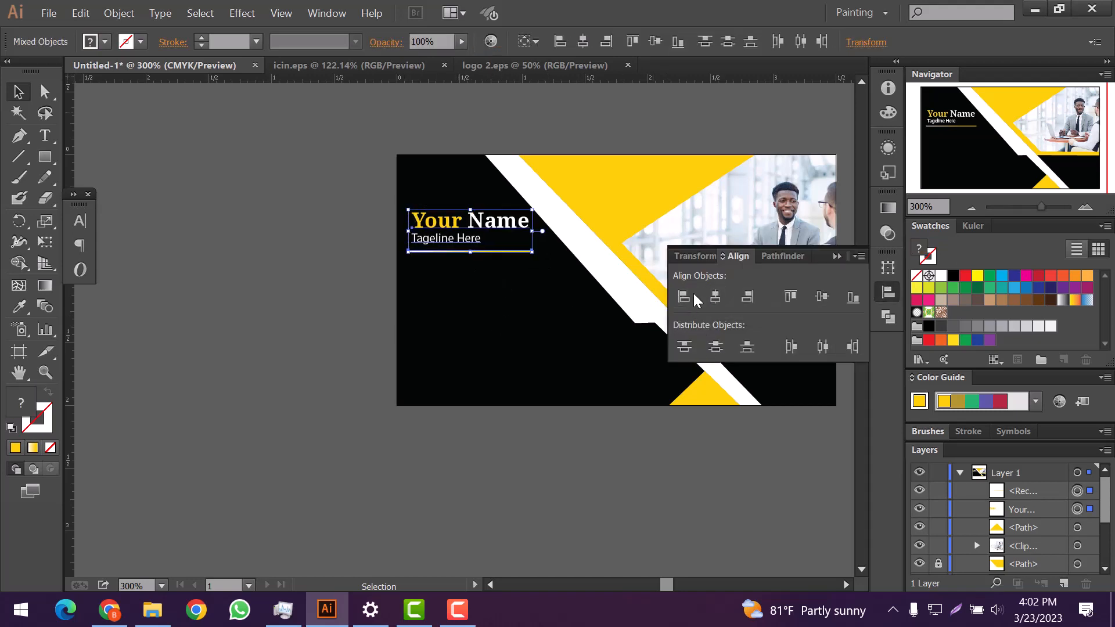
click(528, 311)
click(837, 256)
scroll(473, 283, up, 3)
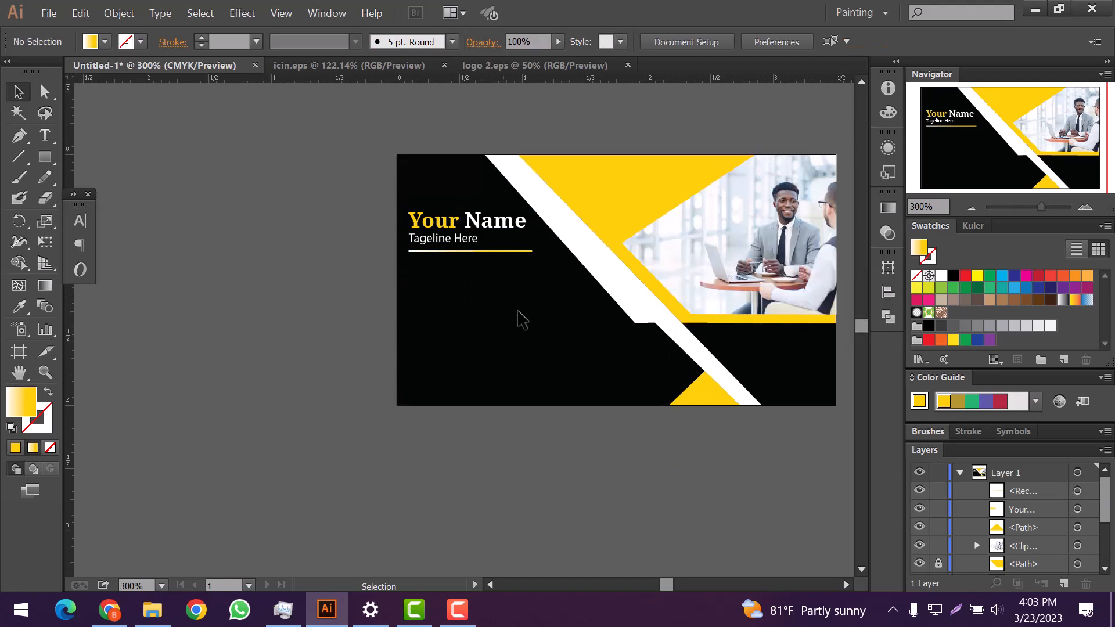
Step: Ungroup the left column of outline icons in icin.eps
click(526, 67)
click(353, 66)
scroll(543, 273, down, 3)
click(540, 279)
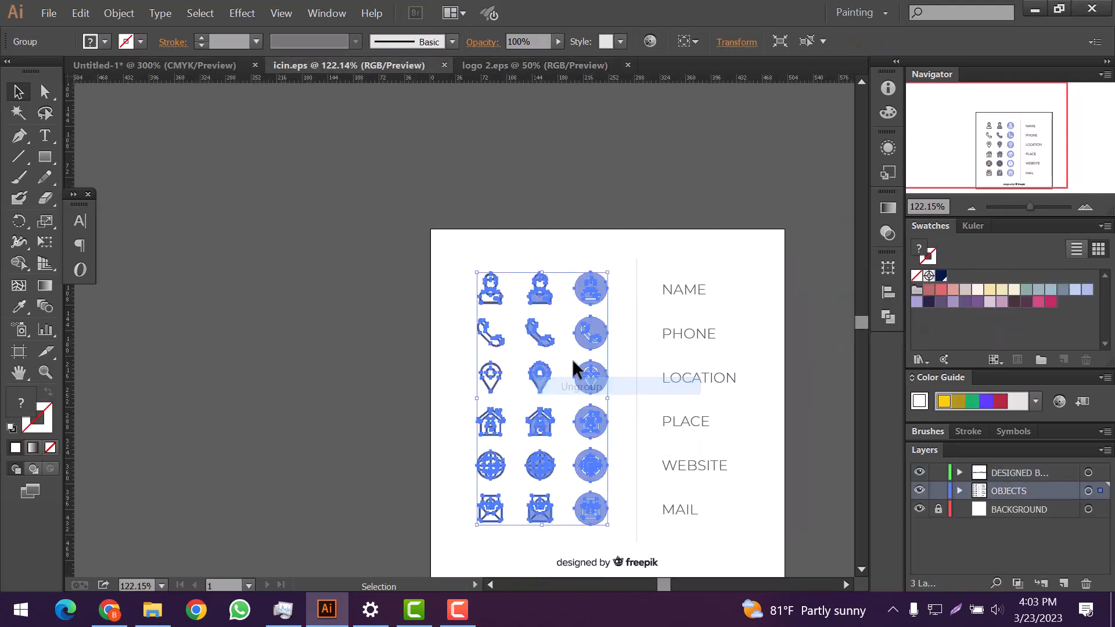
click(437, 344)
click(487, 341)
right_click(487, 338)
click(529, 431)
click(457, 427)
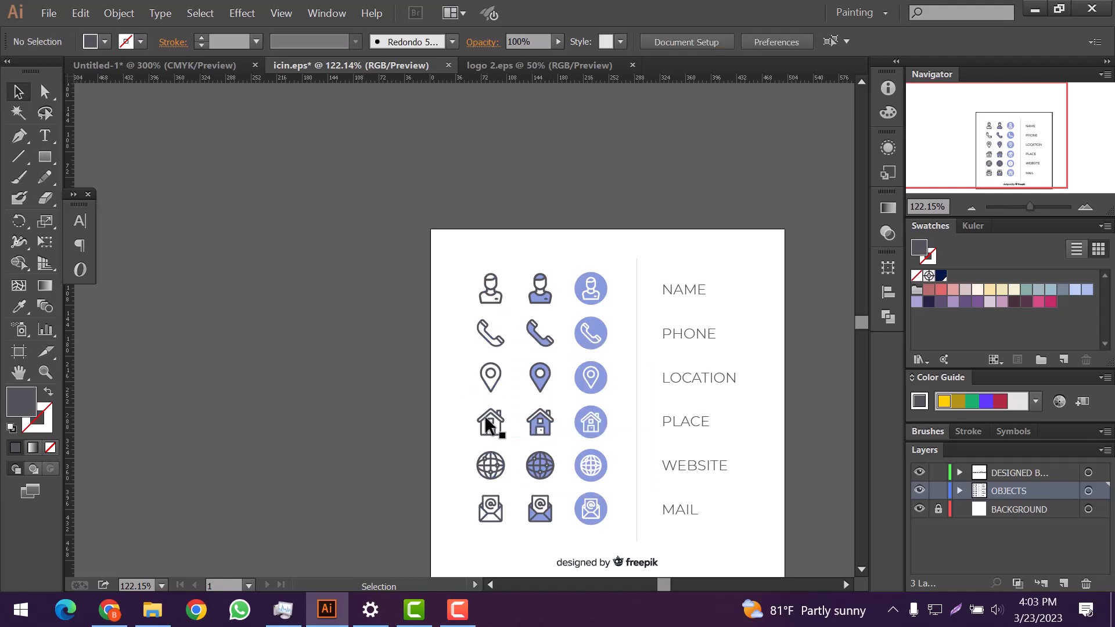
scroll(488, 422, down, 2)
Step: Bring the globe, phone and mail icons onto the business card
click(493, 421)
drag(493, 421, 462, 379)
click(353, 65)
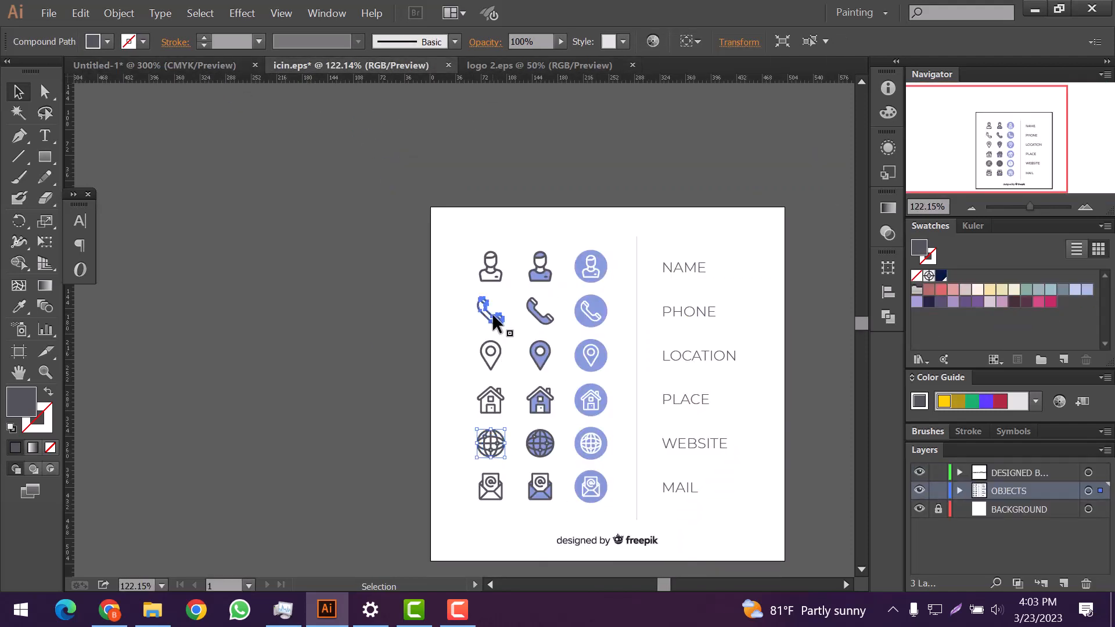
drag(440, 296, 415, 309)
click(353, 65)
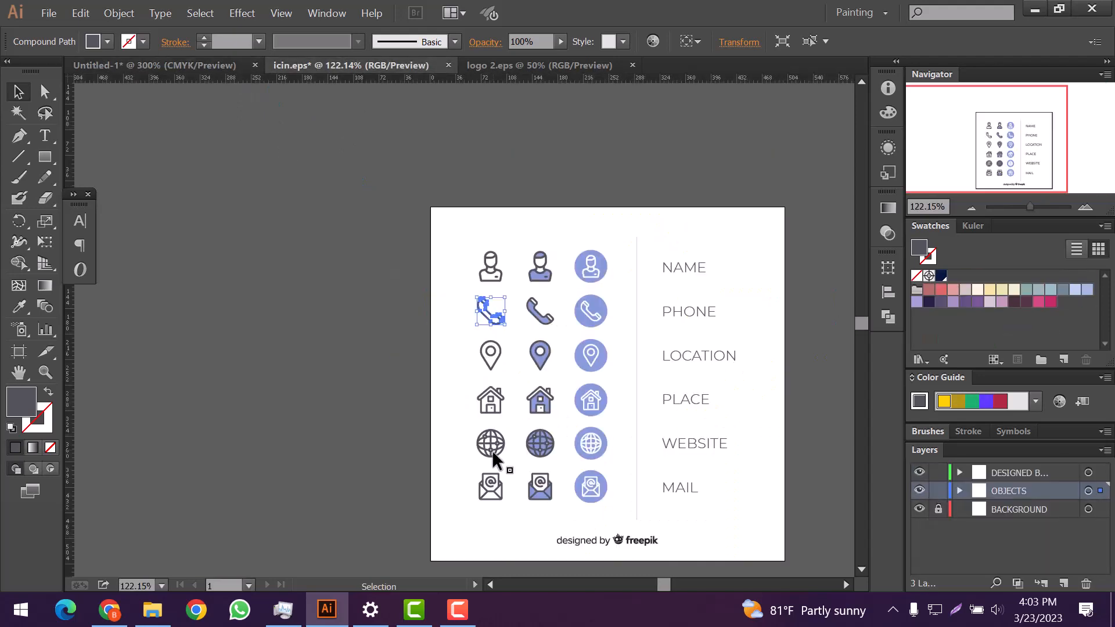
click(496, 493)
drag(260, 87, 416, 319)
Step: Scale the three icons down and stack them at the card's lower left
drag(499, 323, 412, 373)
drag(485, 291, 413, 424)
click(463, 323)
scroll(443, 341, up, 2)
click(428, 309)
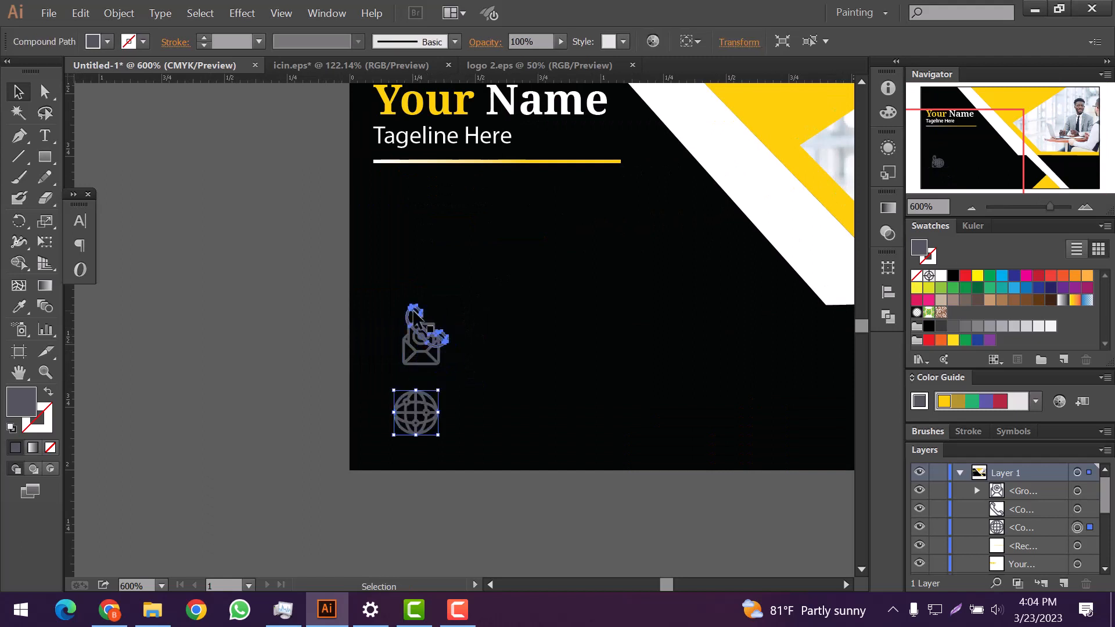
drag(417, 322, 394, 238)
drag(440, 360, 425, 353)
drag(432, 425, 421, 429)
Step: Align the icons to a center column and distribute them evenly
drag(374, 226, 461, 455)
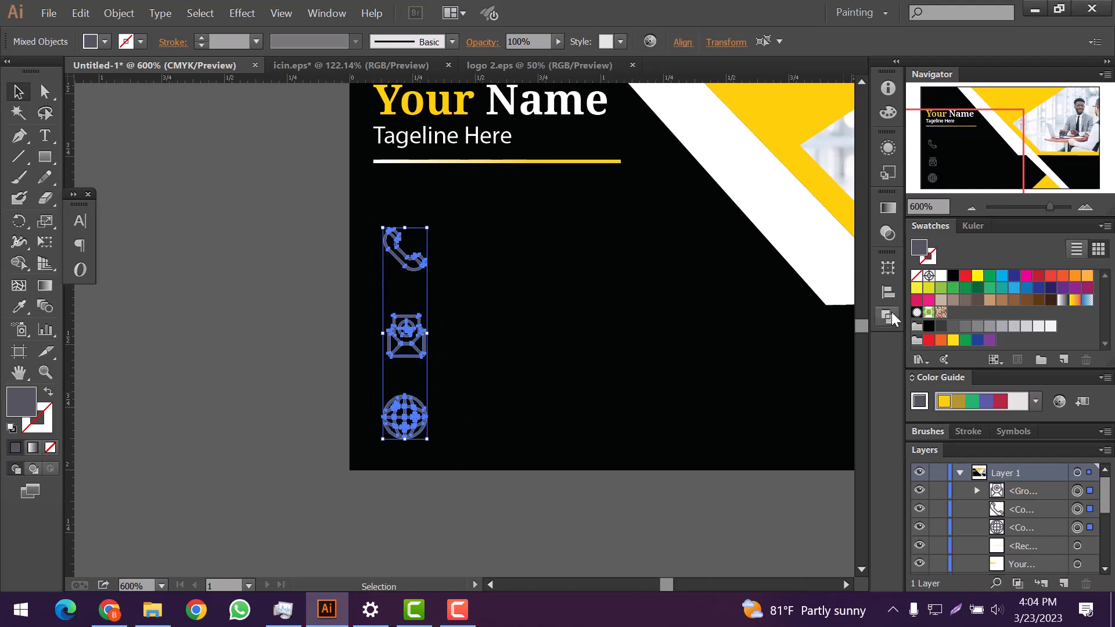
click(888, 291)
click(715, 296)
click(717, 293)
click(685, 346)
click(563, 344)
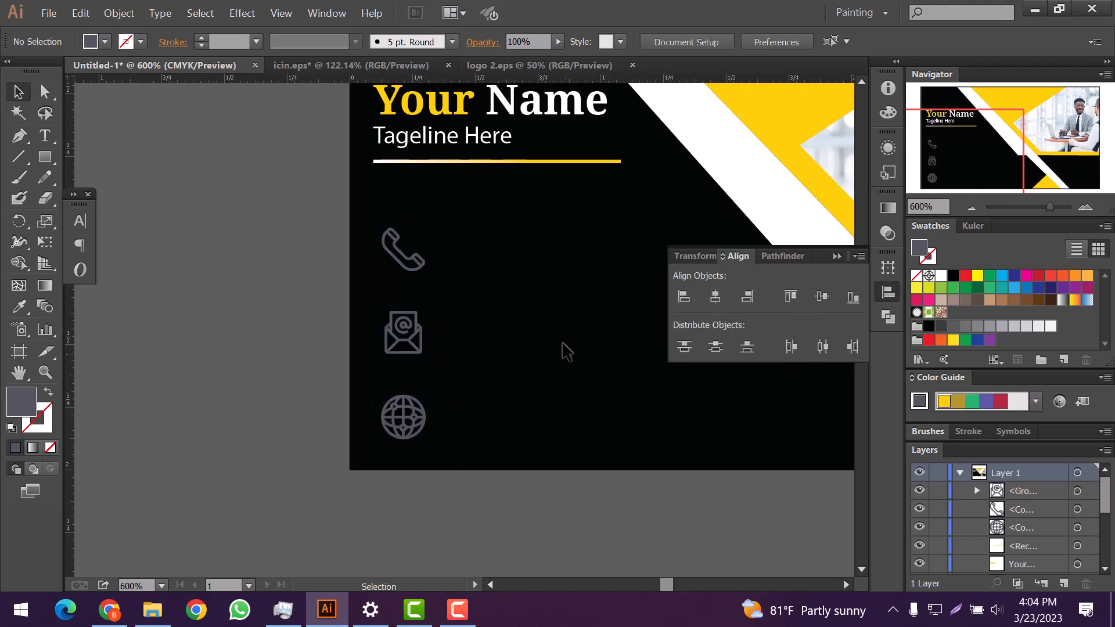
click(835, 256)
scroll(580, 301, down, 2)
scroll(541, 308, up, 1)
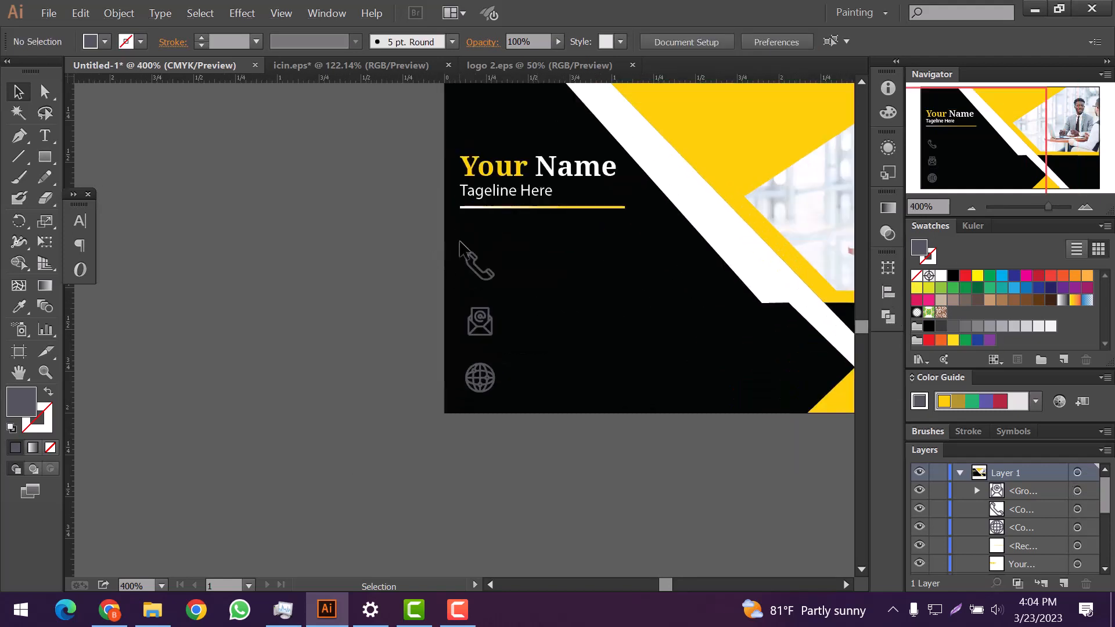
Step: Draw a square over the phone icon and fill it with the card's yellow
click(43, 157)
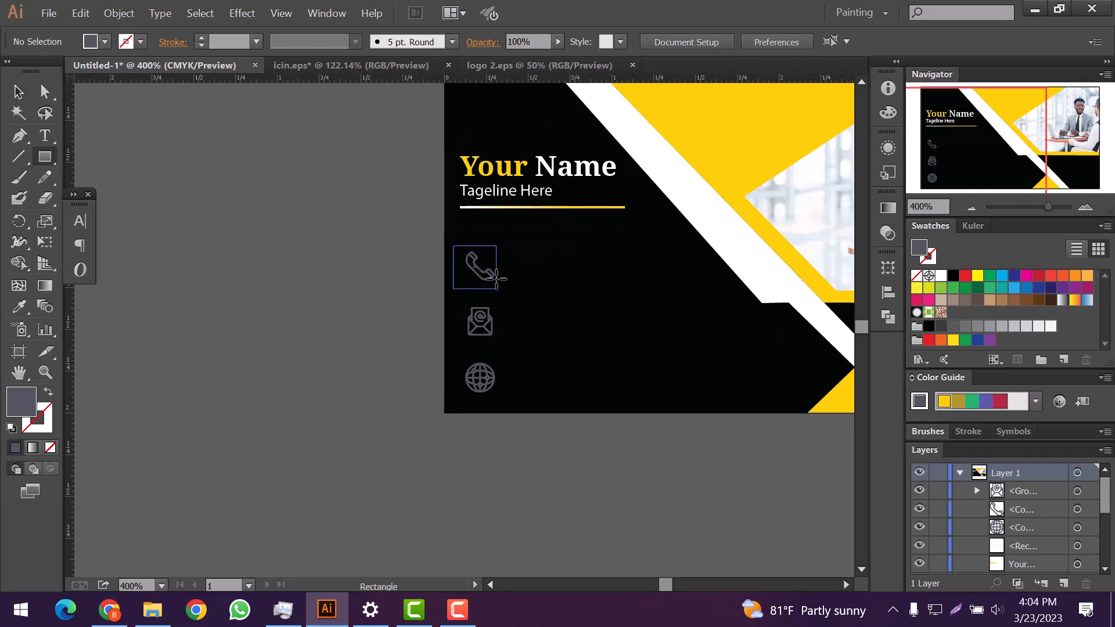
drag(495, 277, 495, 278)
double_click(21, 405)
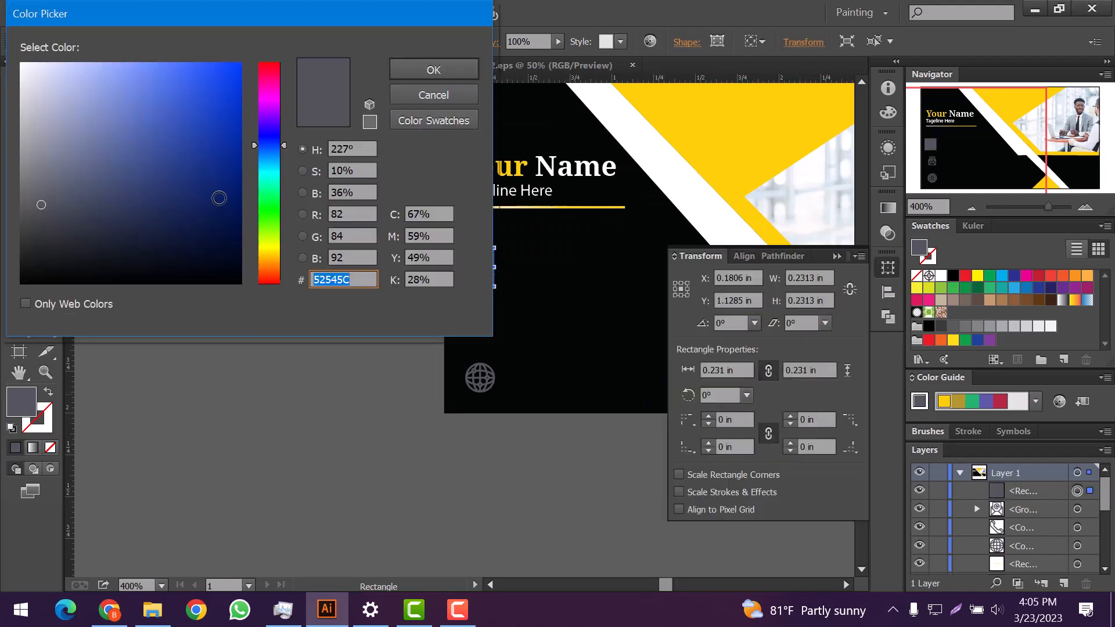
click(457, 96)
click(25, 314)
click(704, 129)
Step: Duplicate the yellow square to cover the mail and globe icons
key(v)
click(406, 266)
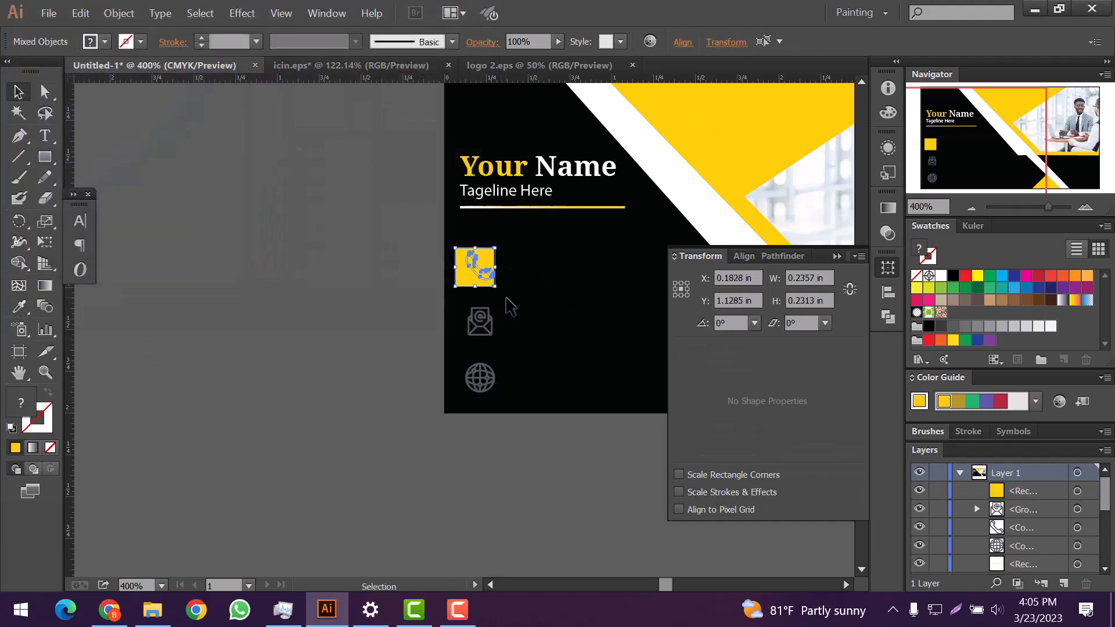
click(471, 282)
drag(474, 283, 485, 393)
click(561, 379)
drag(479, 322, 486, 279)
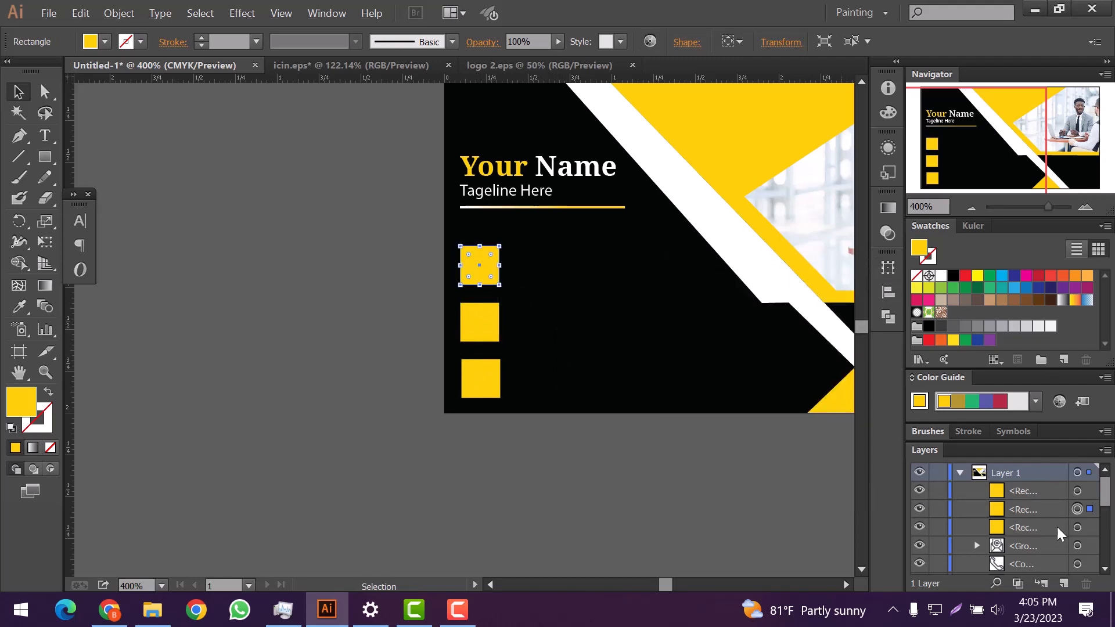
Step: Select the three squares in the Layers panel and move them beneath the icons
click(1090, 491)
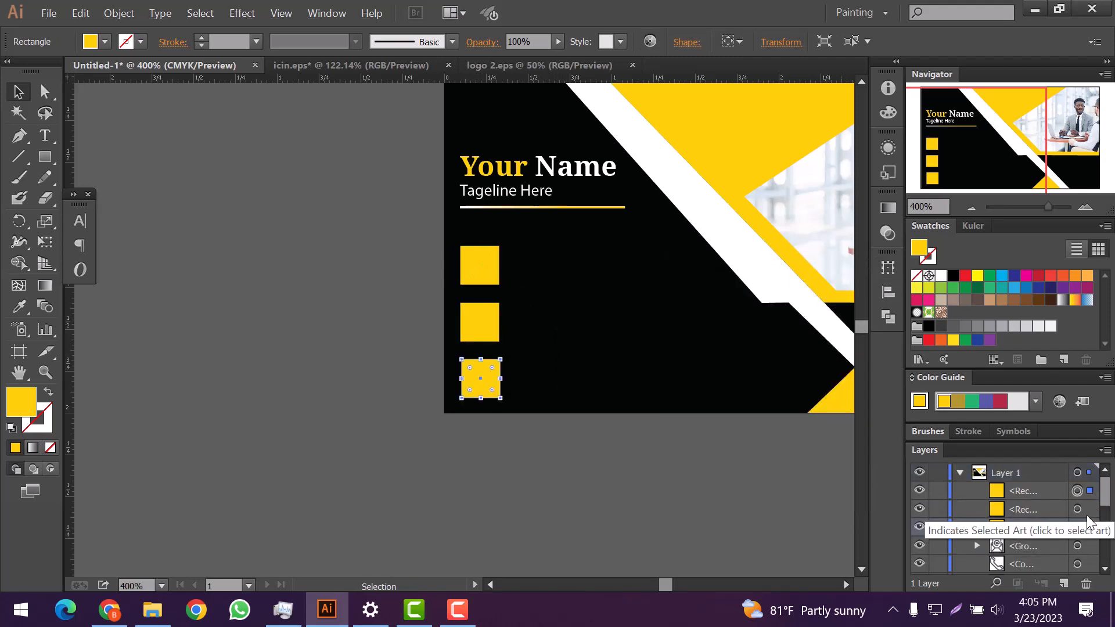
shift+click(1089, 512)
shift+click(1089, 527)
scroll(1058, 511, down, 1)
drag(1054, 473, 1061, 570)
scroll(1058, 511, up, 1)
drag(1058, 552, 1058, 555)
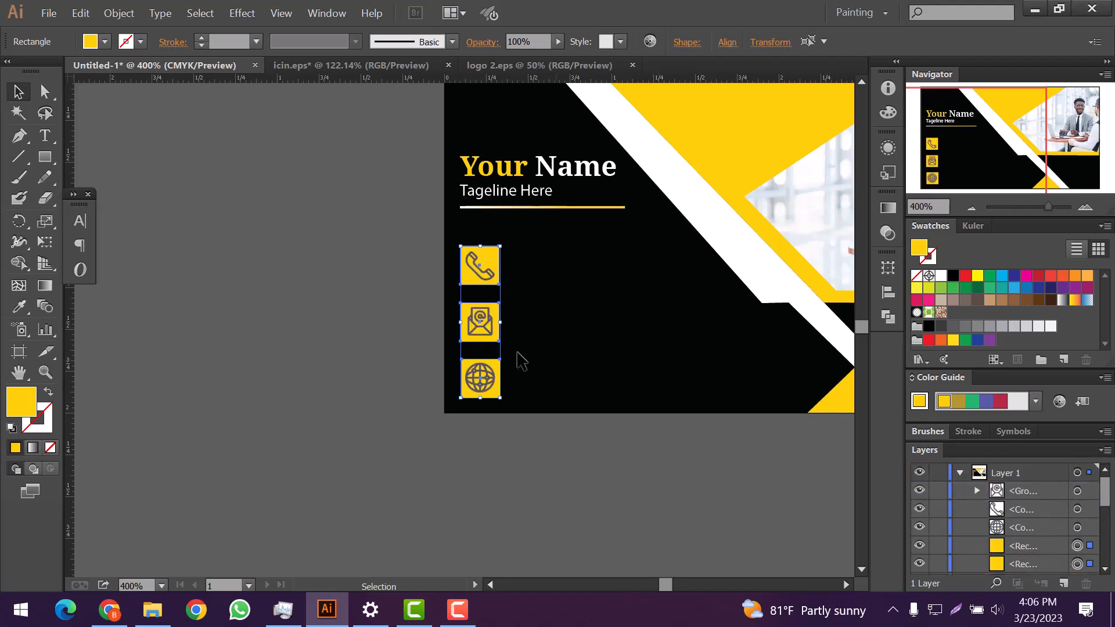
Step: Fill the selected squares with white (#ffffff)
double_click(24, 402)
text(ffffff)
click(433, 70)
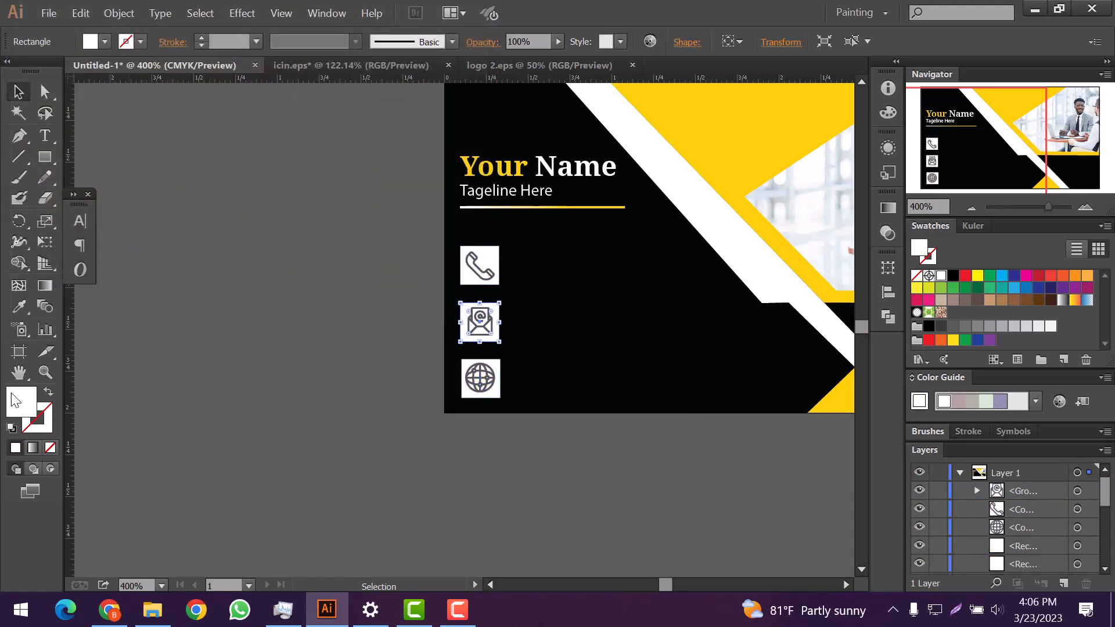
double_click(15, 401)
key(Escape)
Step: Eyedrop the card yellow back onto the phone and globe squares
click(463, 281)
key(i)
click(697, 143)
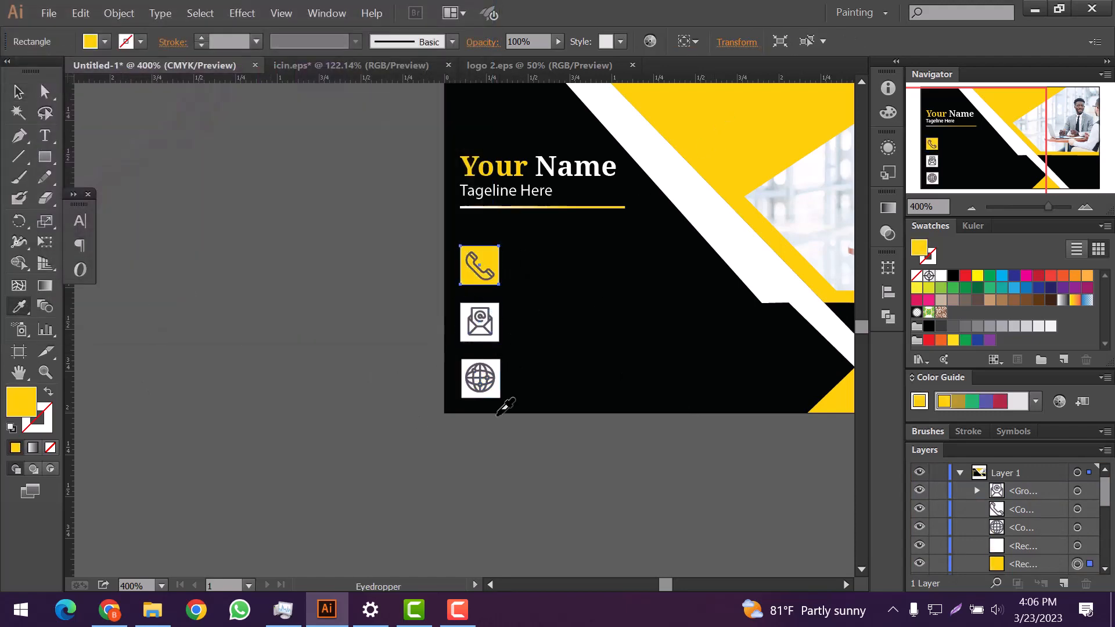
ctrl+click(494, 384)
click(488, 263)
Step: Make the phone, globe and mail icons black
ctrl+click(484, 272)
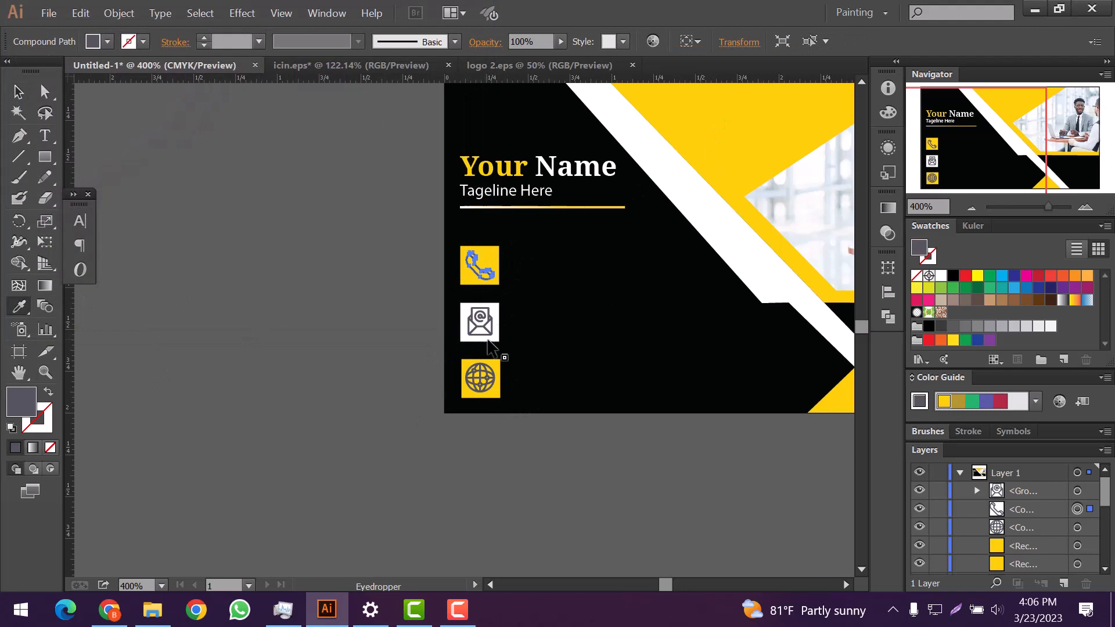
click(487, 340)
ctrl+click(481, 378)
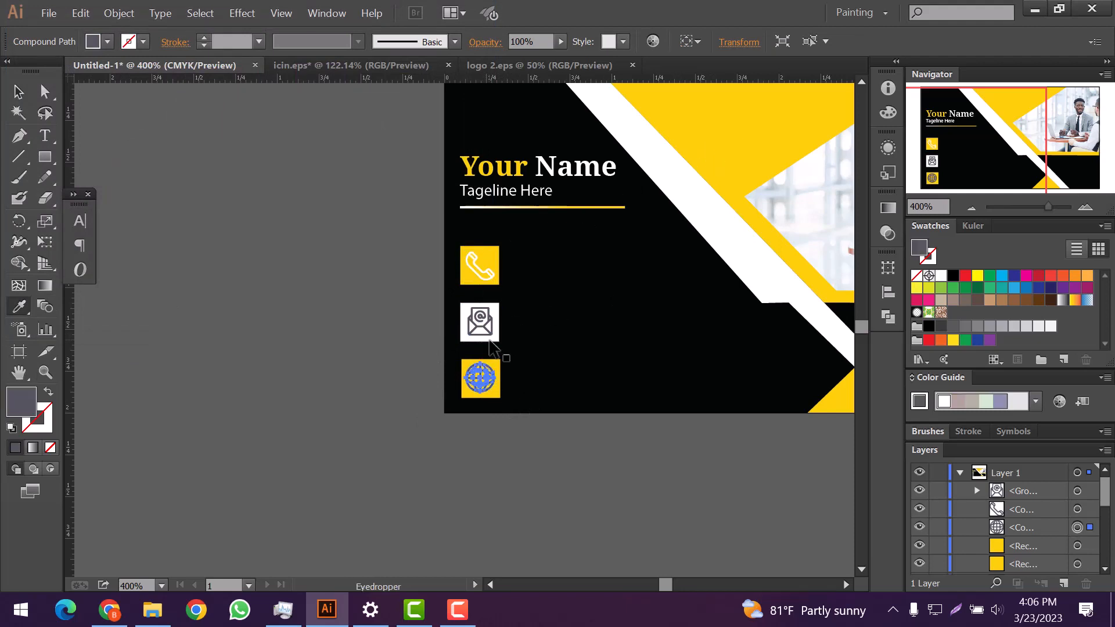
ctrl+click(481, 275)
click(513, 357)
ctrl+click(485, 383)
click(553, 368)
ctrl+click(491, 328)
click(18, 92)
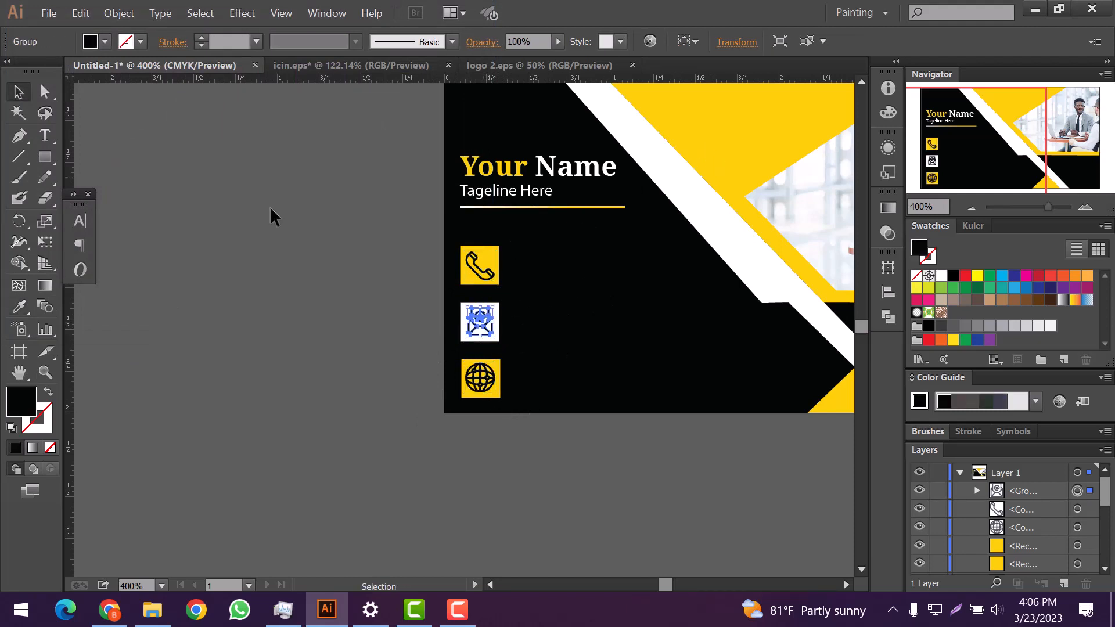
click(271, 217)
scroll(539, 310, down, 1)
scroll(539, 308, up, 1)
click(45, 137)
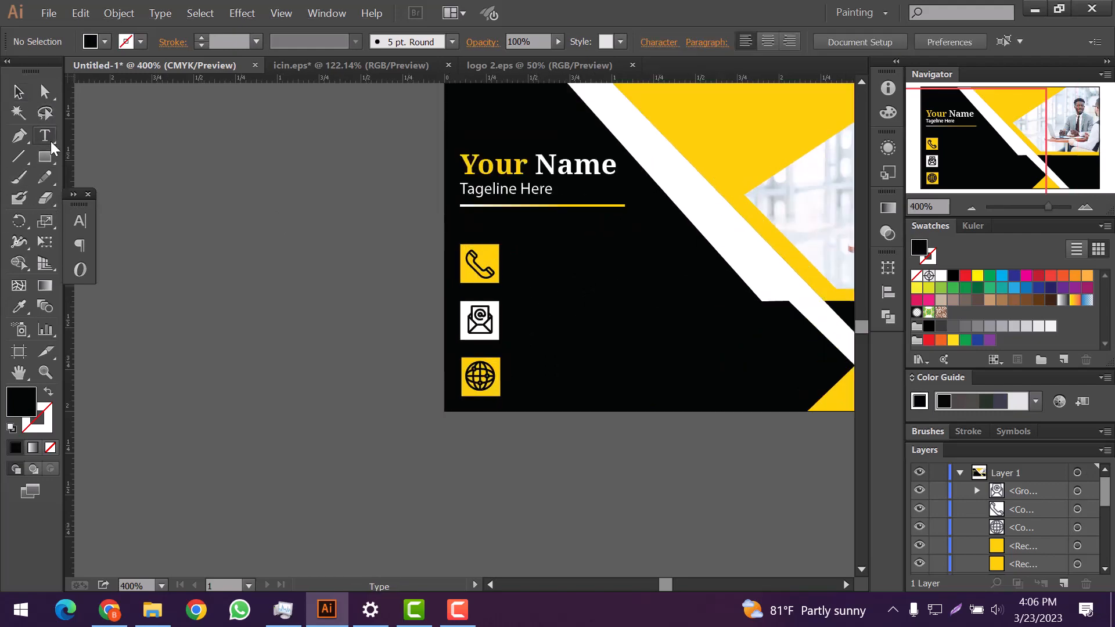
click(655, 286)
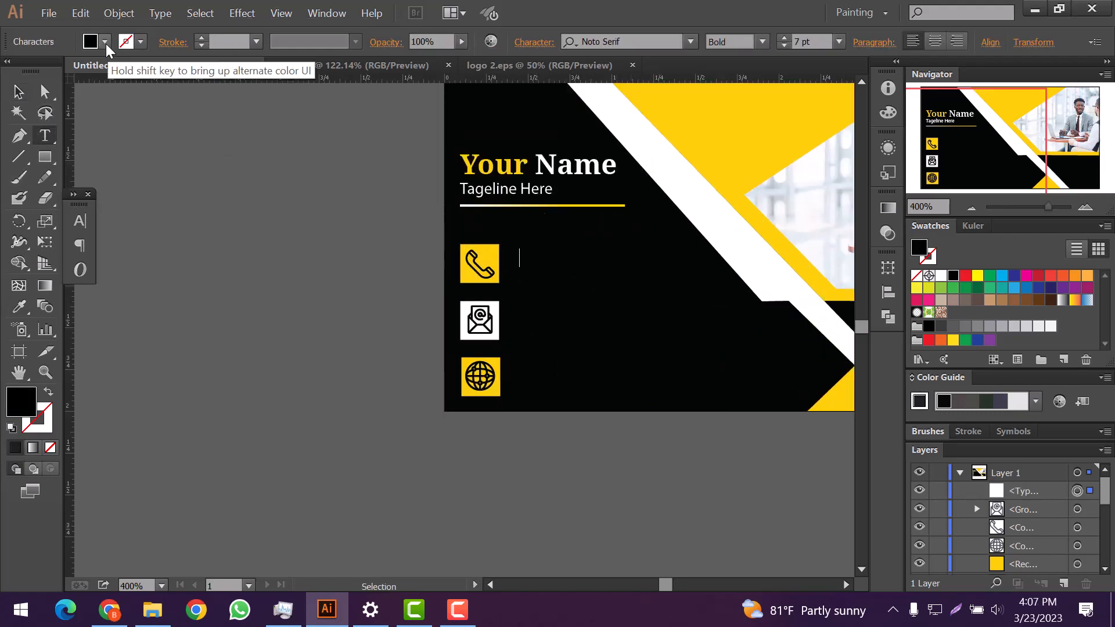
double_click(22, 401)
click(434, 70)
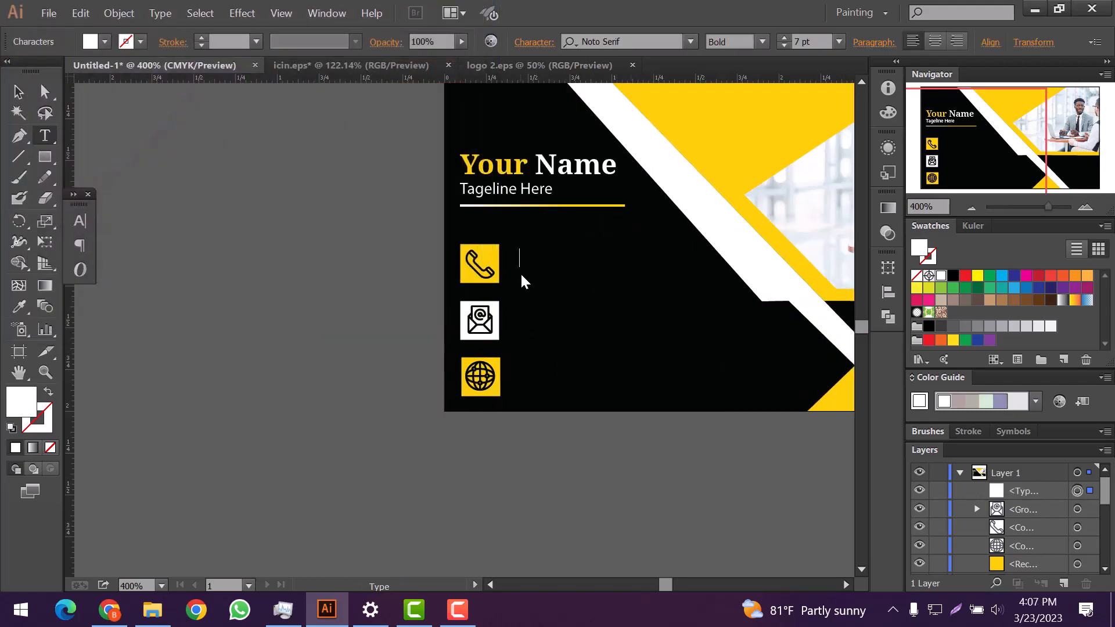
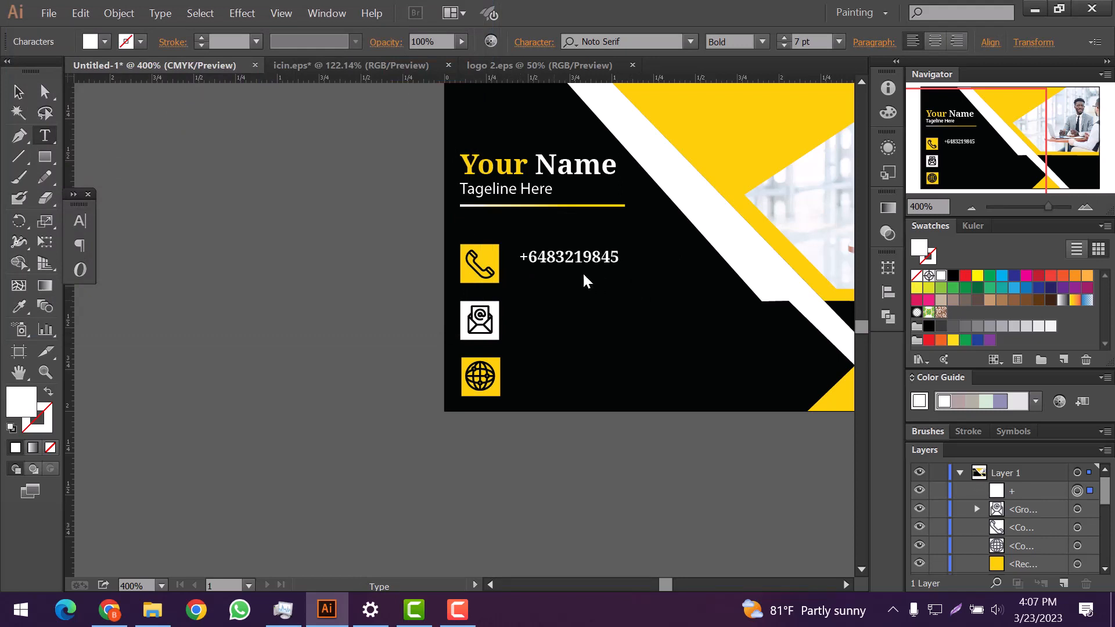
key(Escape)
drag(588, 269, 584, 318)
alt+drag(590, 323, 587, 384)
click(576, 274)
click(45, 137)
drag(512, 319, 633, 348)
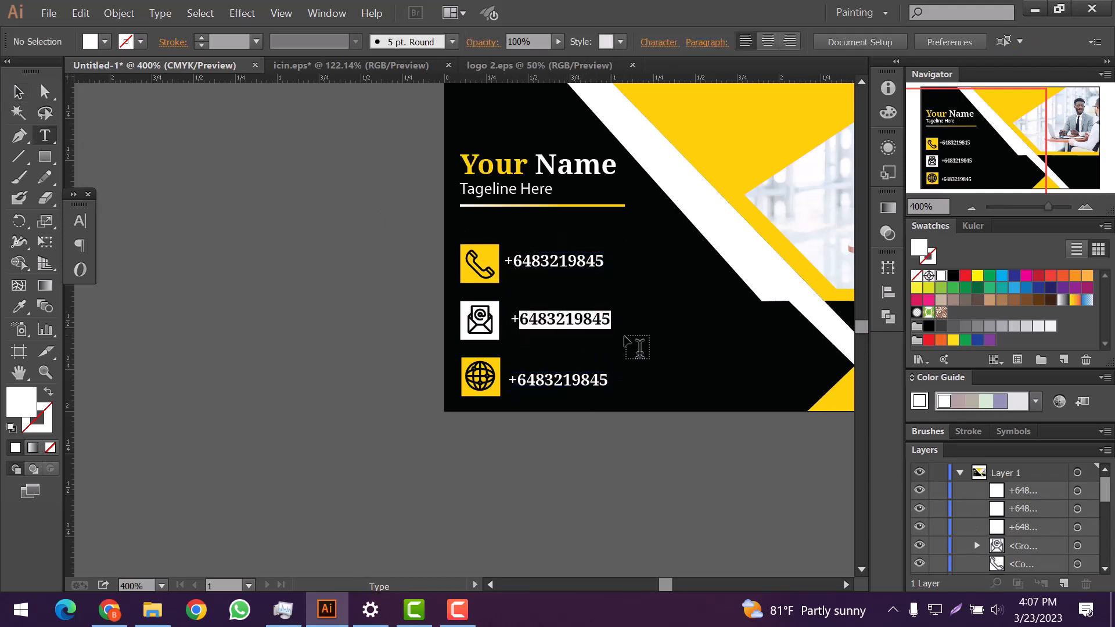
text(yourgmail@gmail.com)
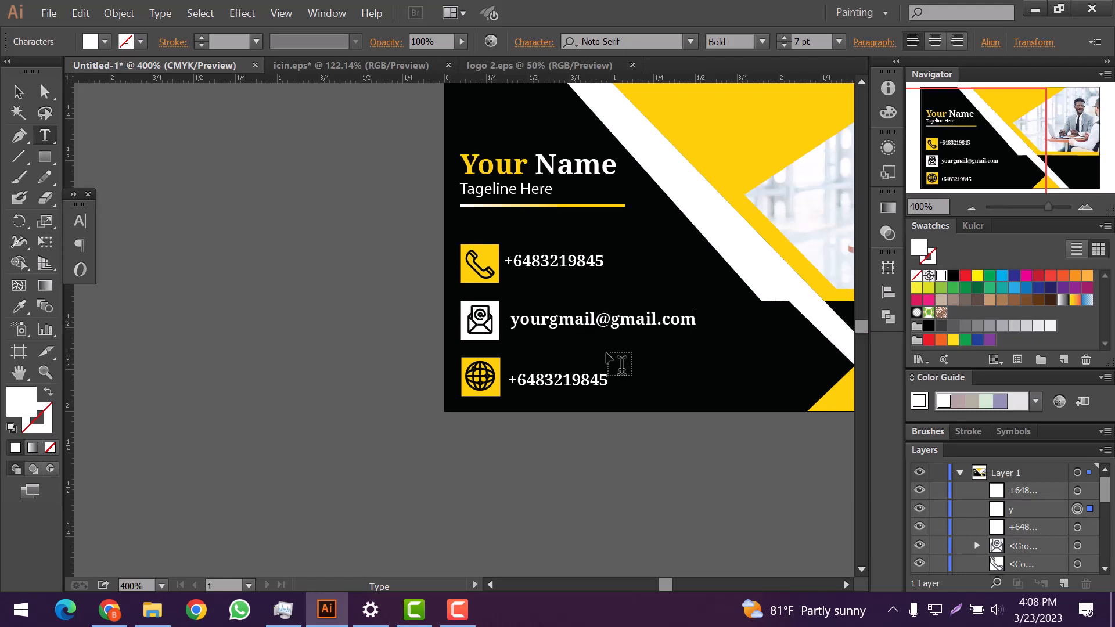
drag(620, 386, 517, 389)
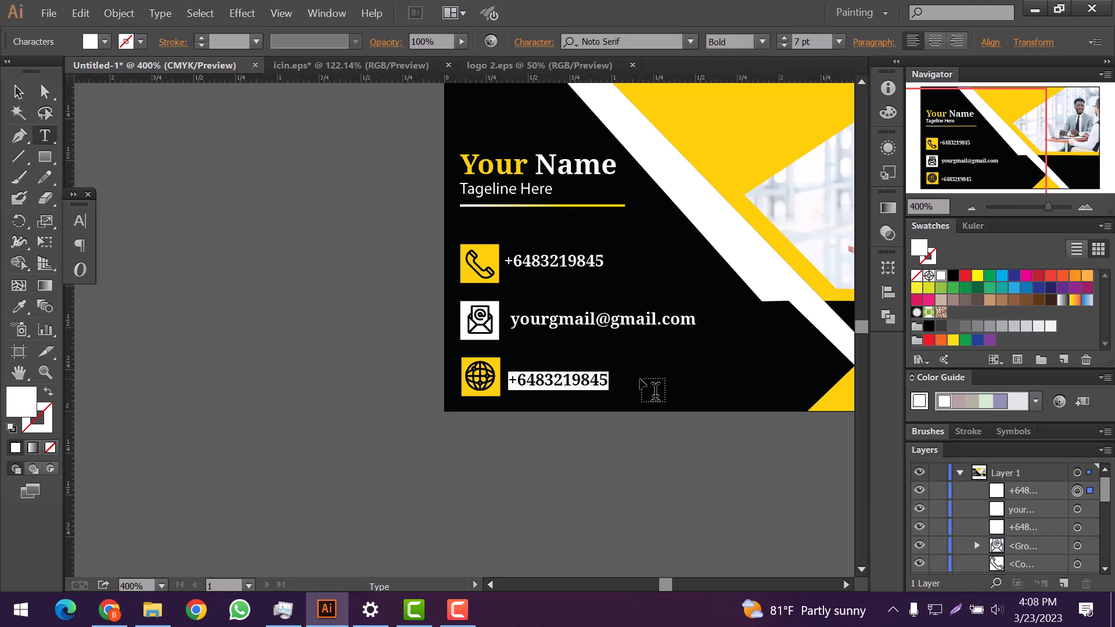
text(www.your website.com)
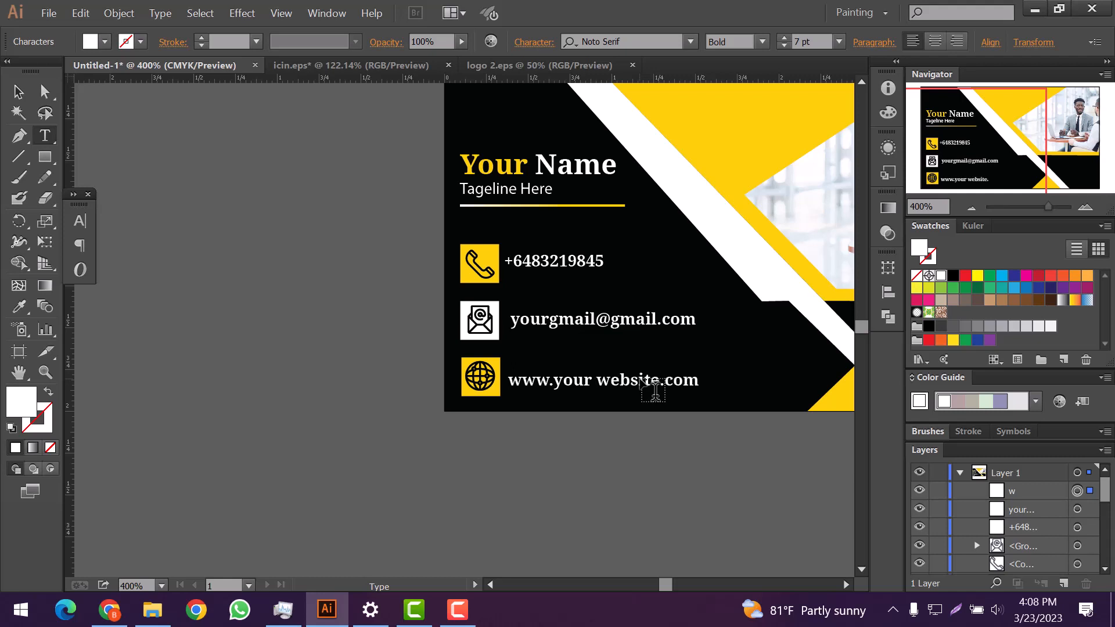
key(Escape)
Step: Left-align the three contact lines, shift them right and enlarge them to about 8.42 pt
drag(500, 225, 603, 383)
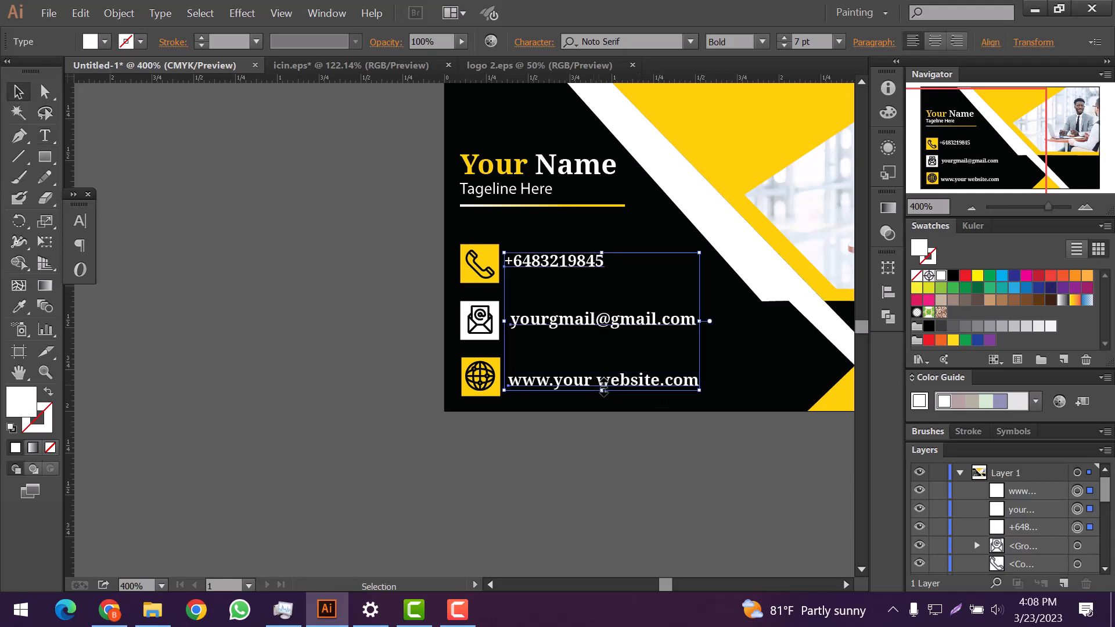
click(889, 316)
click(716, 296)
click(683, 296)
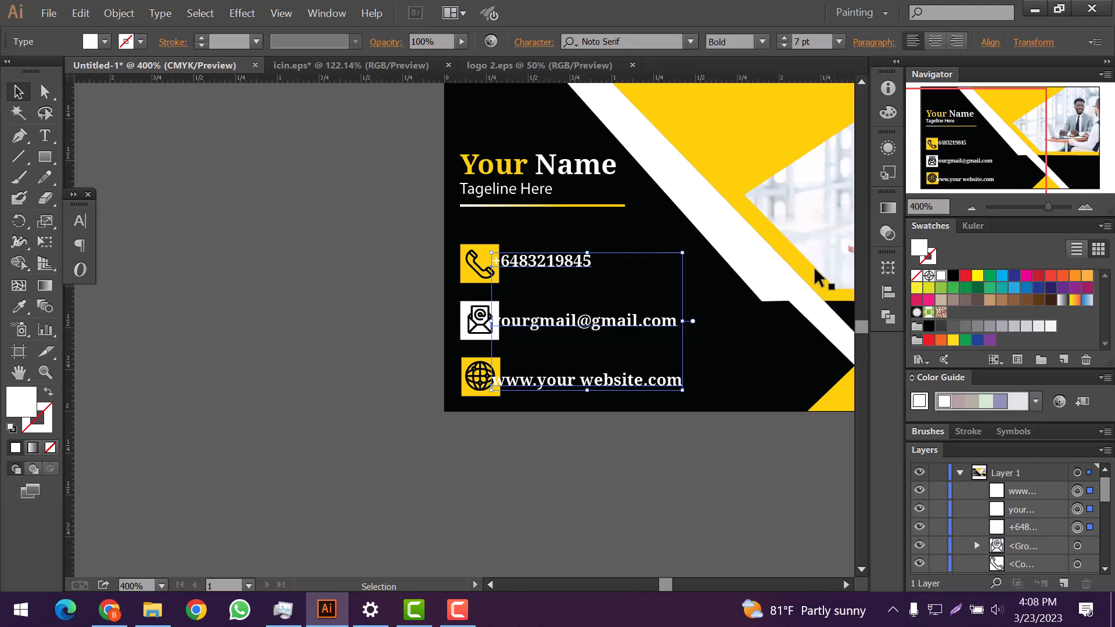
key(Right)
key(Right)
key(Right)
key(Right)
key(Right)
key(Right)
key(Right)
key(Right)
key(Left)
key(Right)
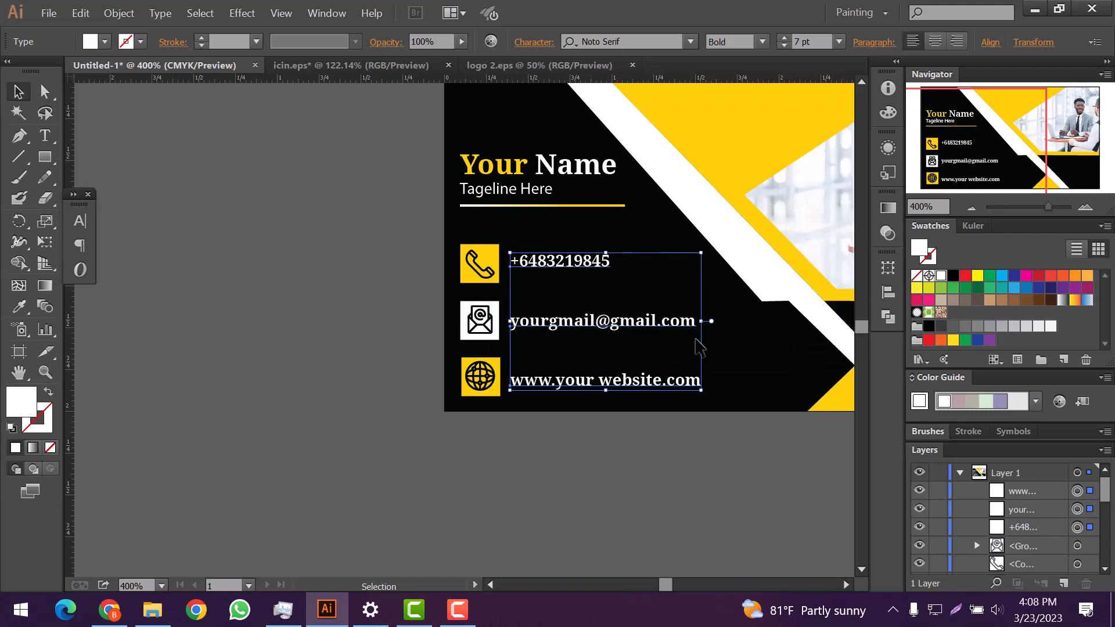
drag(701, 390, 723, 403)
key(Right)
key(Right)
key(Right)
key(Right)
key(Right)
key(Right)
Step: Nudge the website line up and the phone line down level with their icons
click(637, 361)
click(594, 399)
key(Up)
key(Up)
key(Up)
key(Up)
key(Up)
key(Up)
key(Up)
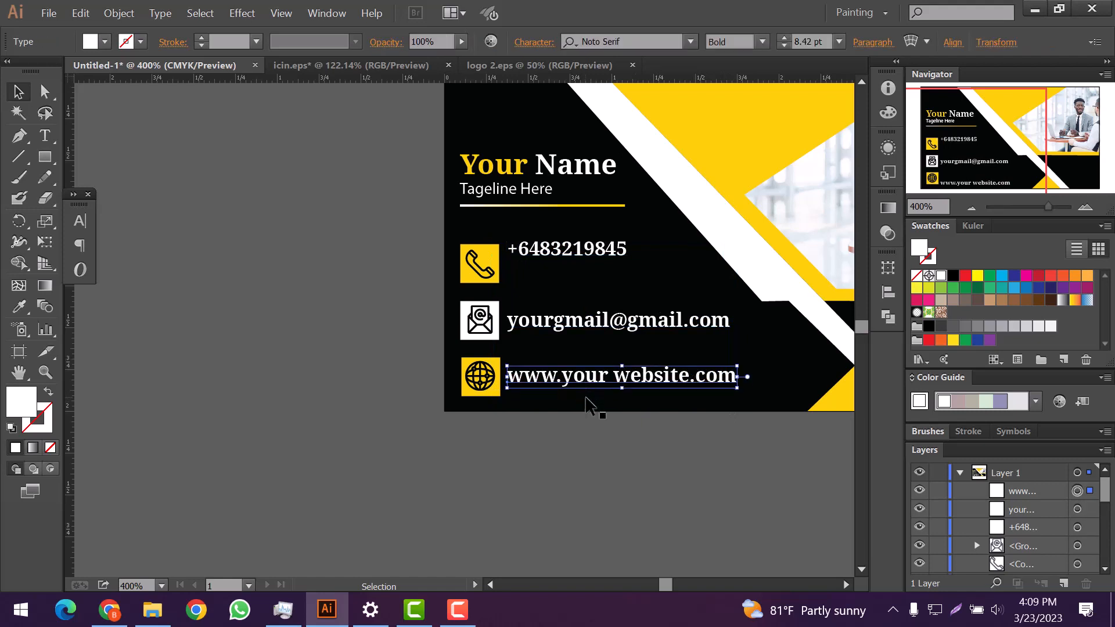
click(551, 254)
key(Down)
key(Down)
key(Down)
key(Down)
key(Down)
key(Down)
key(ctrl+shift+a)
scroll(558, 256, down, 2)
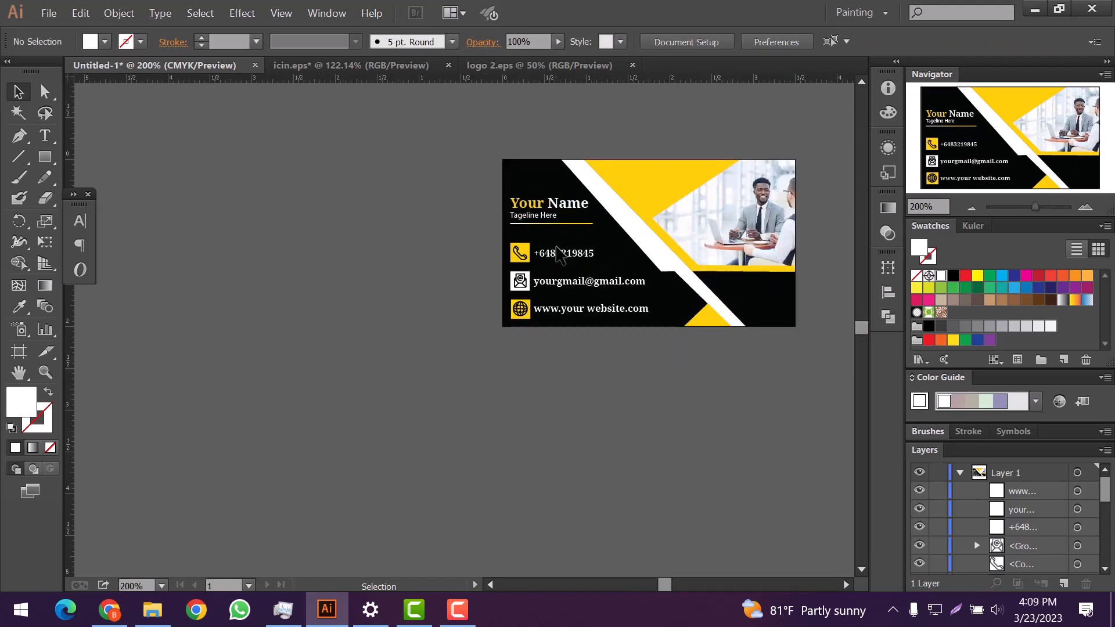
scroll(556, 246, down, 1)
scroll(580, 312, up, 1)
scroll(580, 314, down, 1)
scroll(581, 314, up, 1)
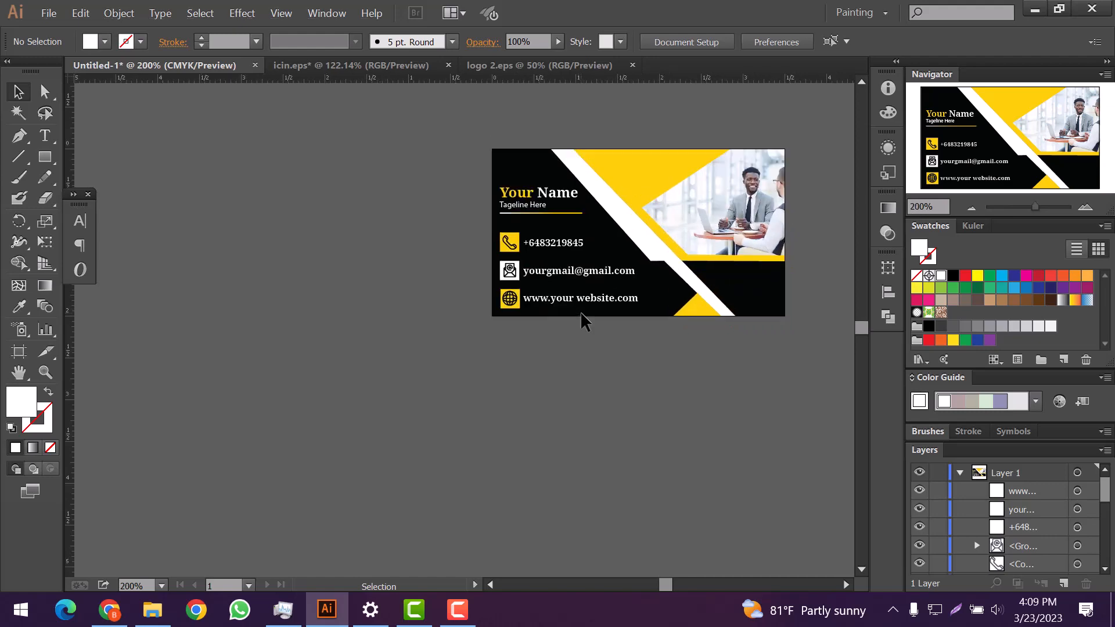
scroll(580, 311, up, 1)
Step: Enlarge the office photo from its corner and nudge it into place
click(684, 246)
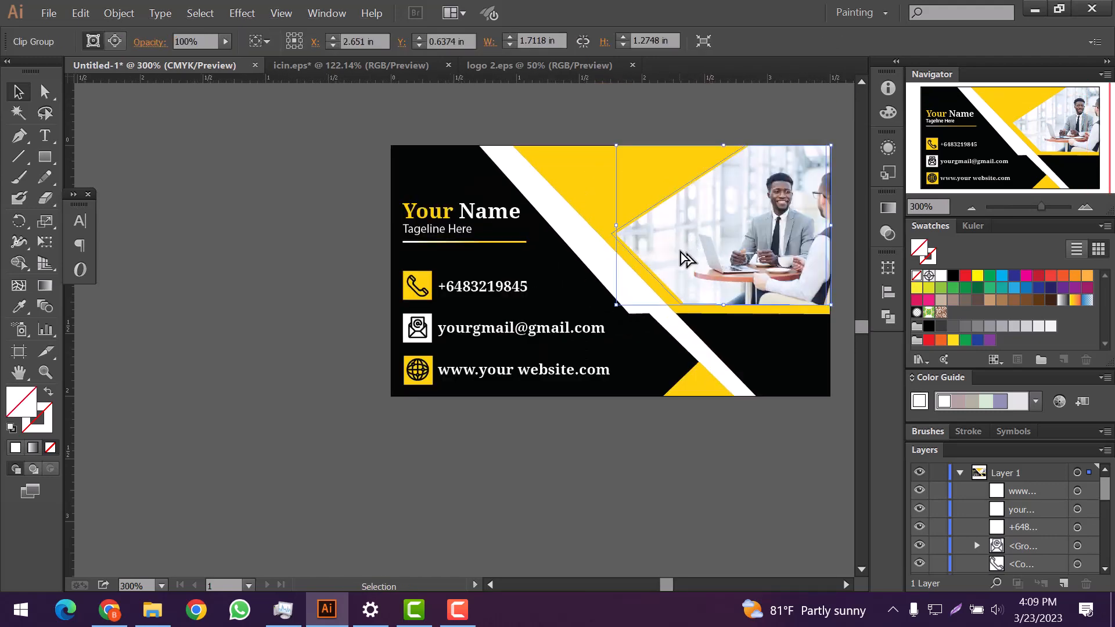
drag(680, 251, 680, 251)
drag(826, 306, 834, 312)
key(Left)
key(Left)
key(Left)
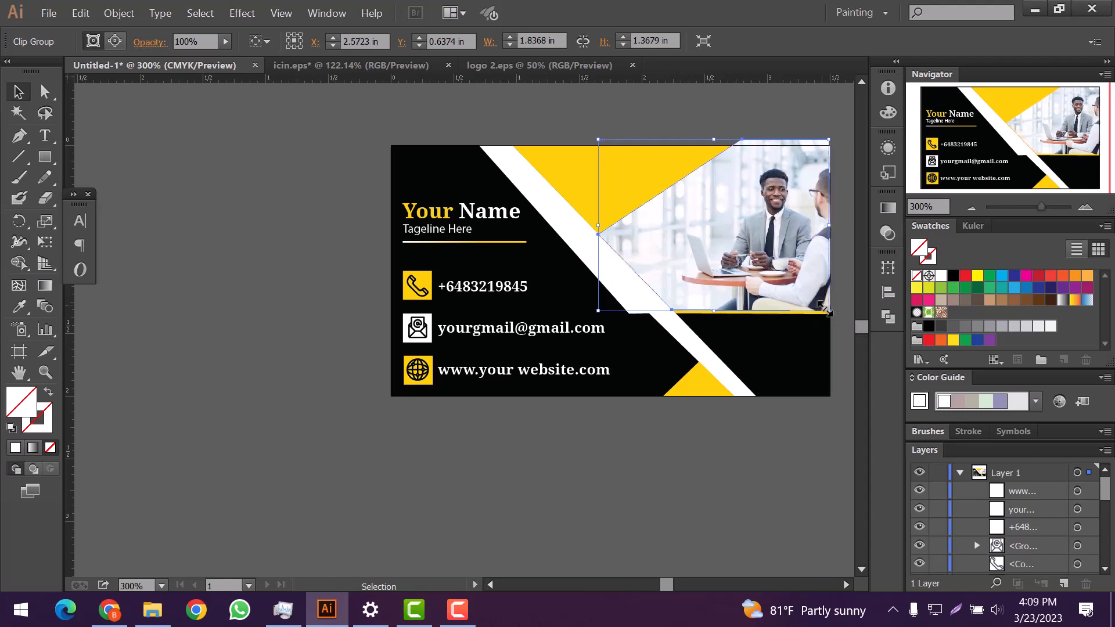
key(Down)
key(Down)
key(Down)
key(Right)
key(Right)
key(Right)
key(Right)
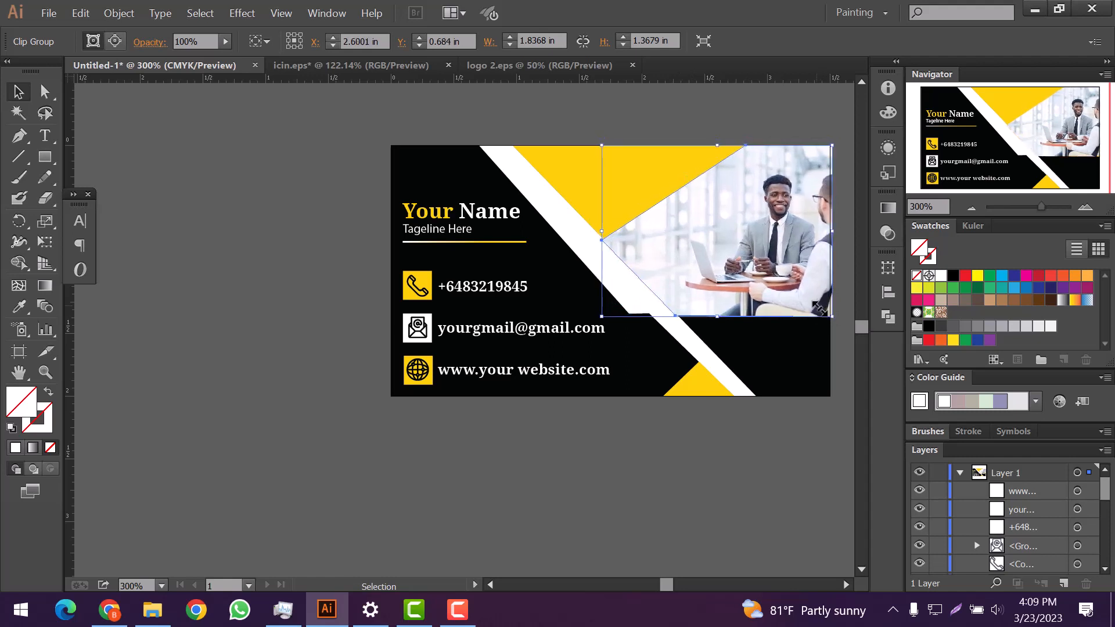
key(Left)
Step: Toggle the website text and top photo layers' visibility to check what lies beneath
click(919, 489)
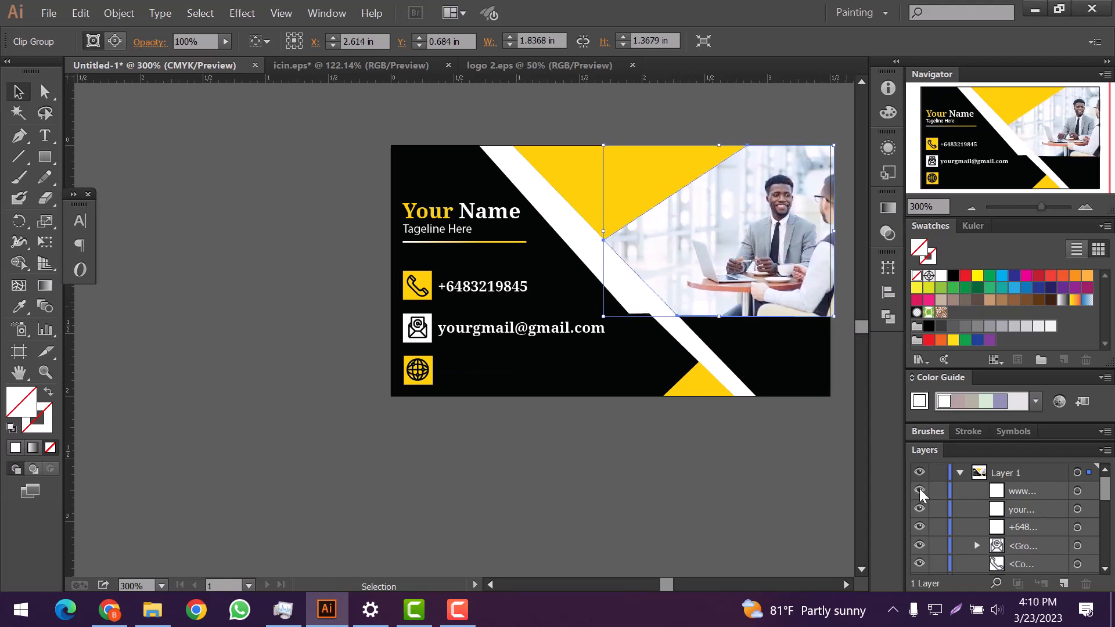
click(918, 489)
scroll(1029, 517, down, 3)
click(921, 544)
click(921, 544)
scroll(959, 523, down, 3)
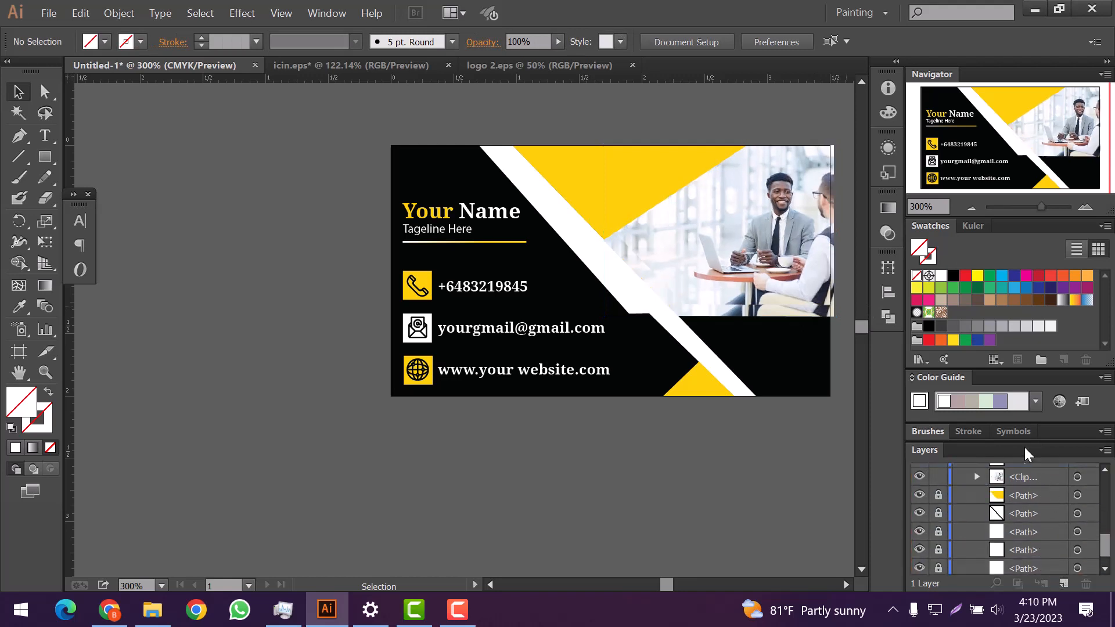
Step: Set the office photo's opacity to 64%
click(557, 42)
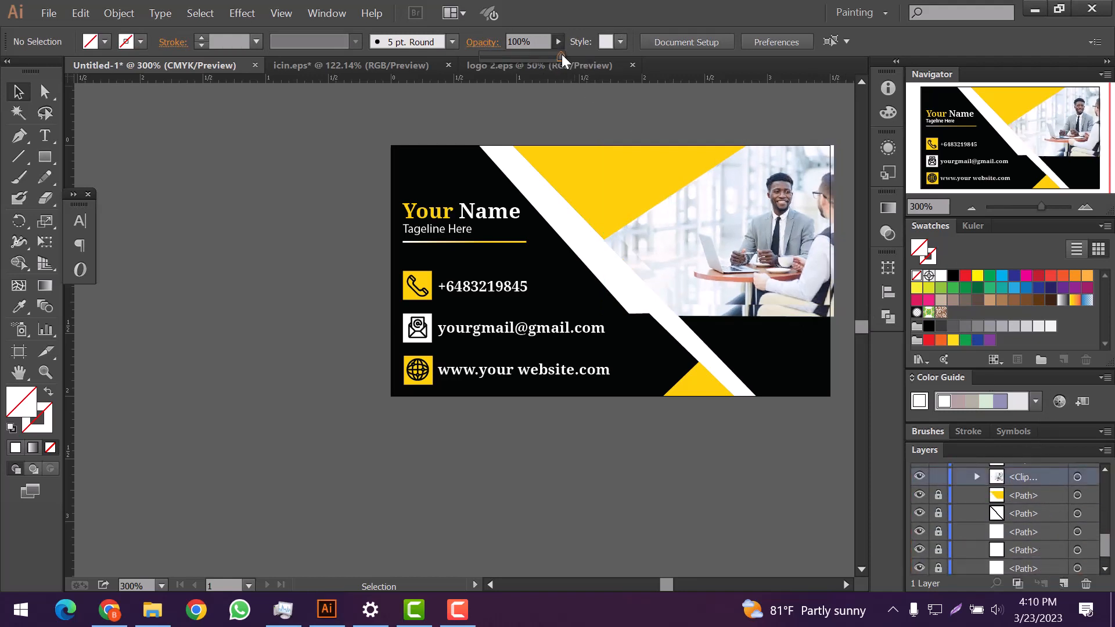
click(619, 248)
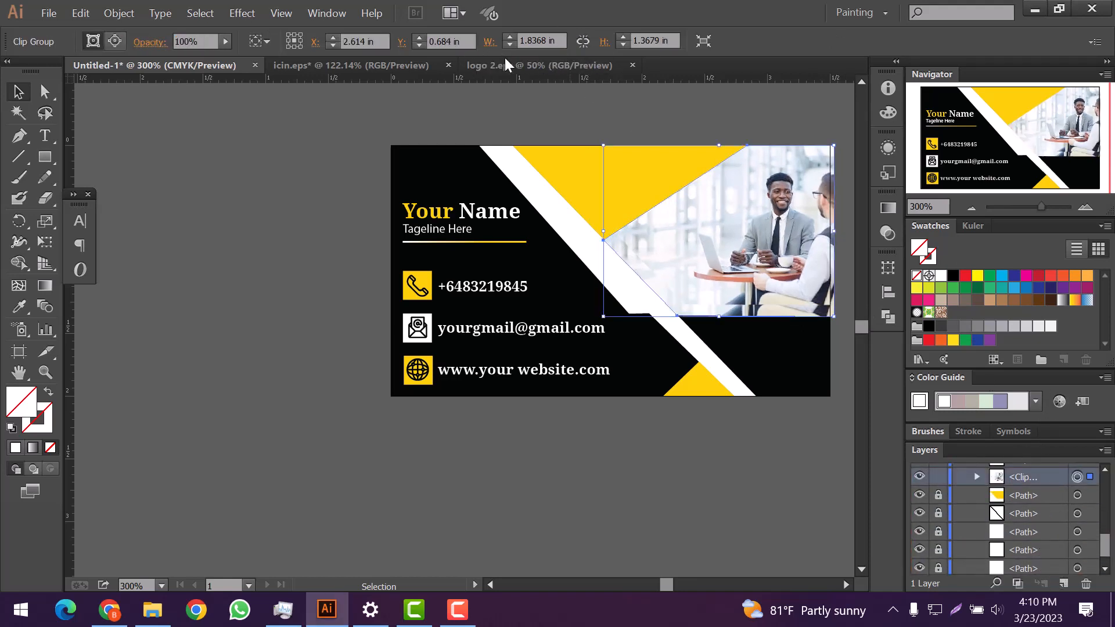
click(225, 42)
drag(204, 61, 200, 57)
click(227, 43)
Step: Nudge the photo up and left
key(Up)
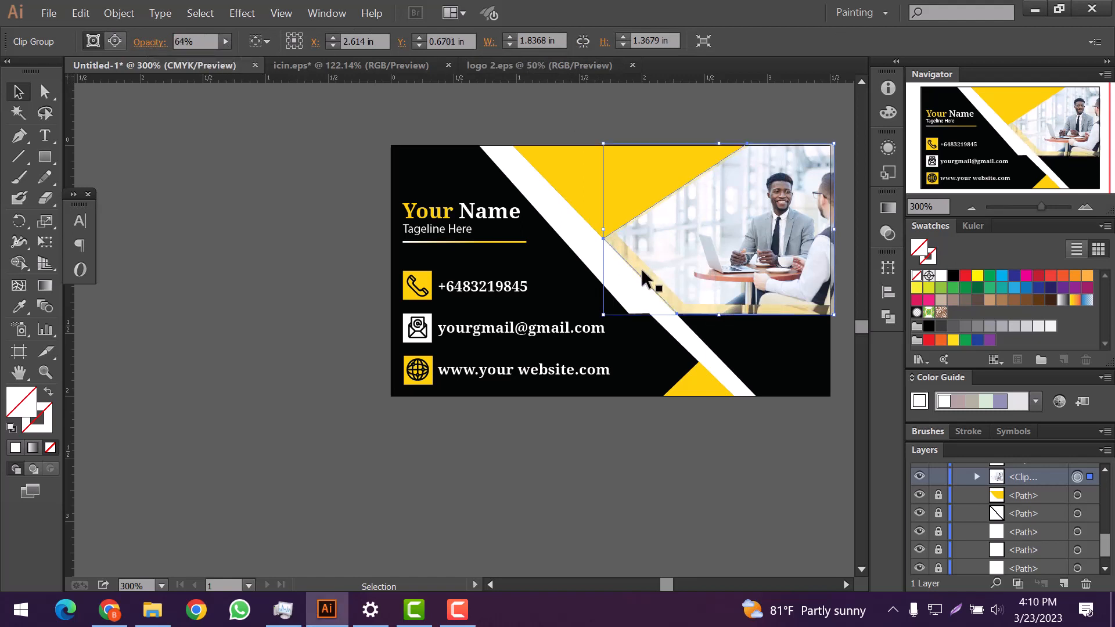
key(Left)
key(Up)
click(358, 320)
scroll(699, 290, up, 2)
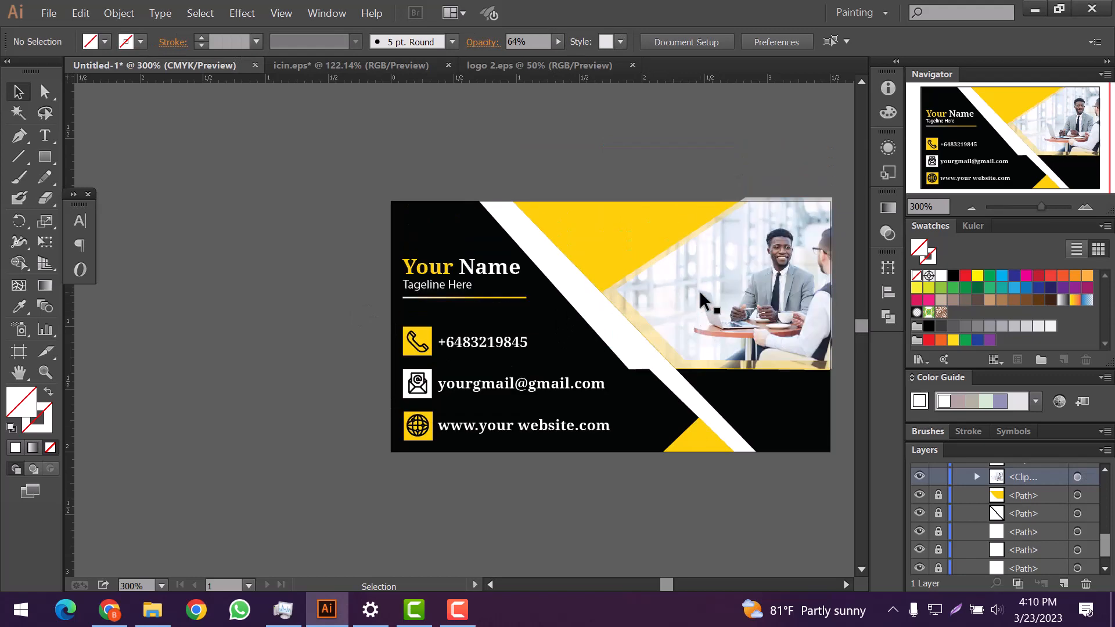
scroll(760, 297, right, 2)
Step: Move the photo down and stretch its top edge up to the card's top edge
click(730, 293)
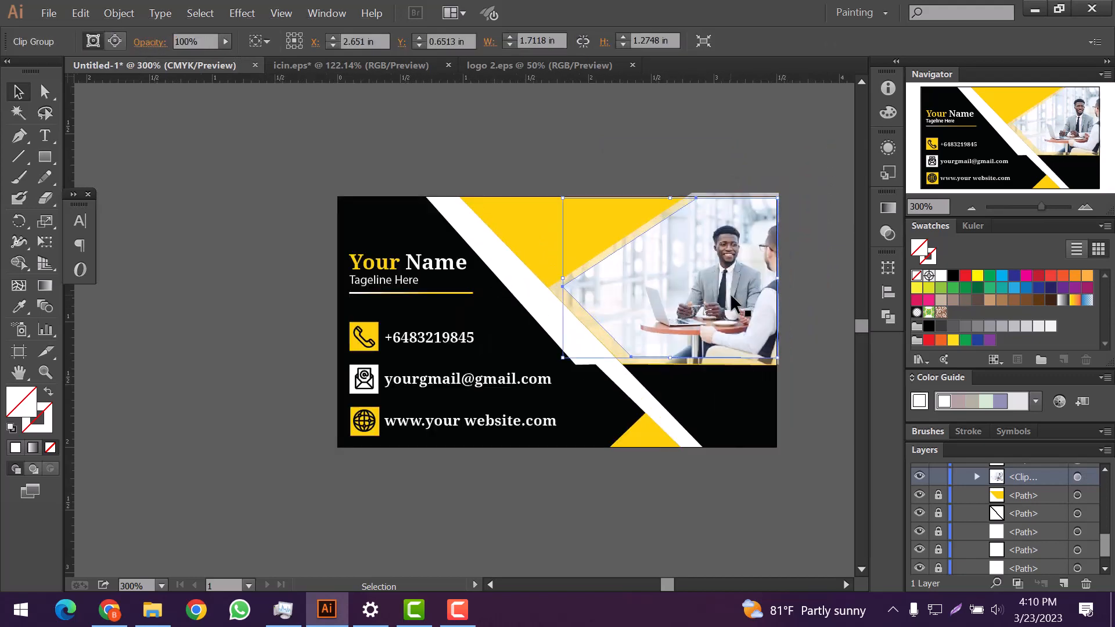
key(Down)
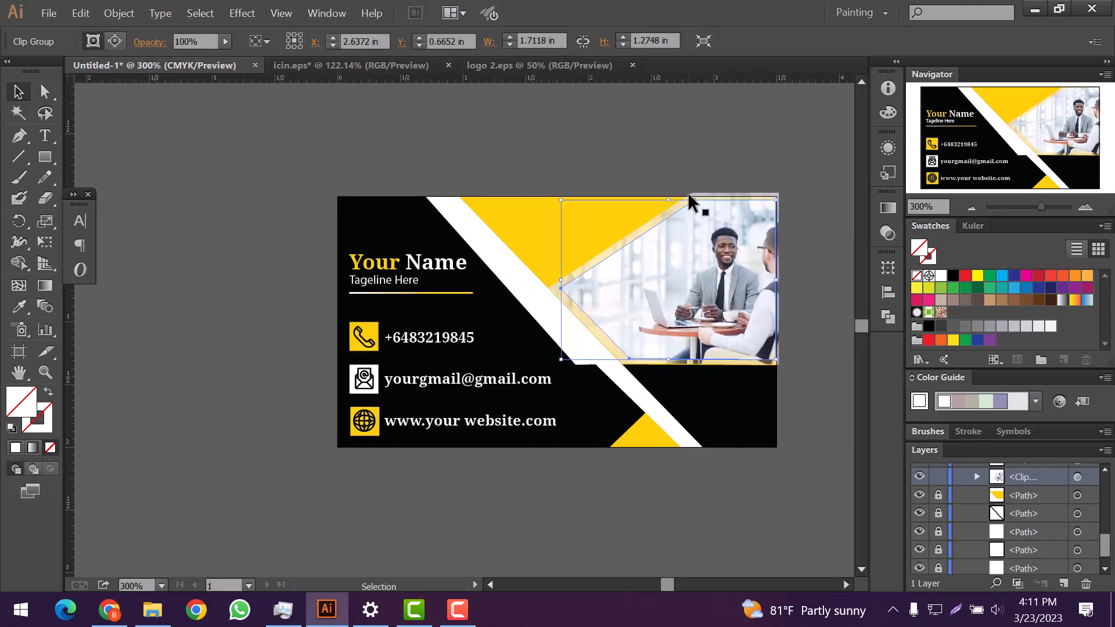
drag(668, 200, 669, 196)
key(Down)
click(785, 175)
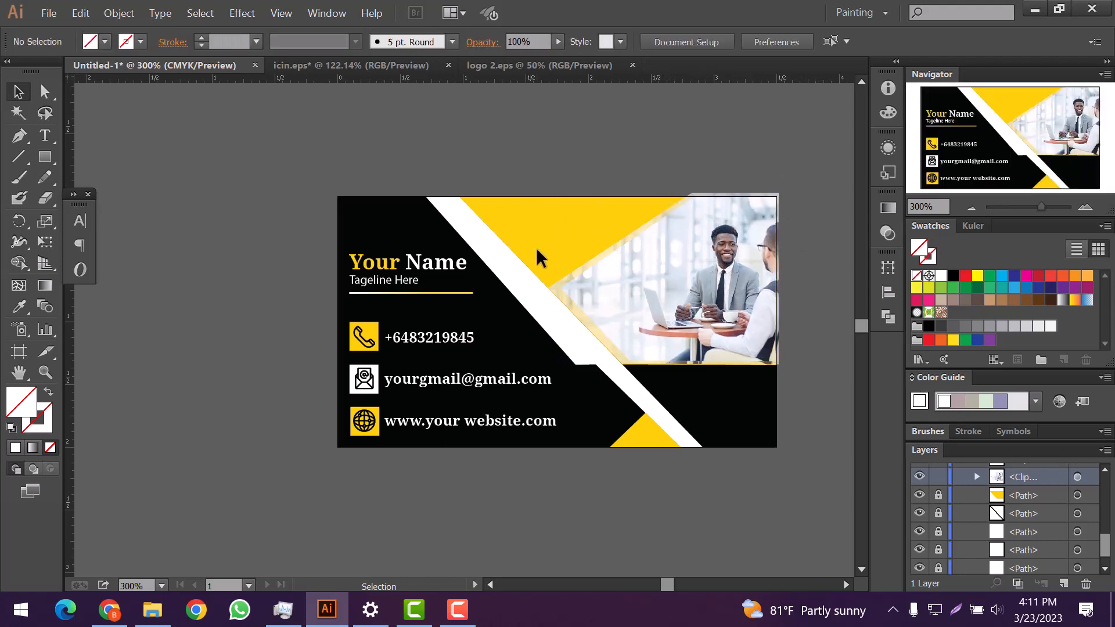
scroll(522, 288, down, 3)
scroll(537, 301, up, 4)
Step: Unlock all locked shapes with Object > Unlock All
click(119, 13)
click(140, 126)
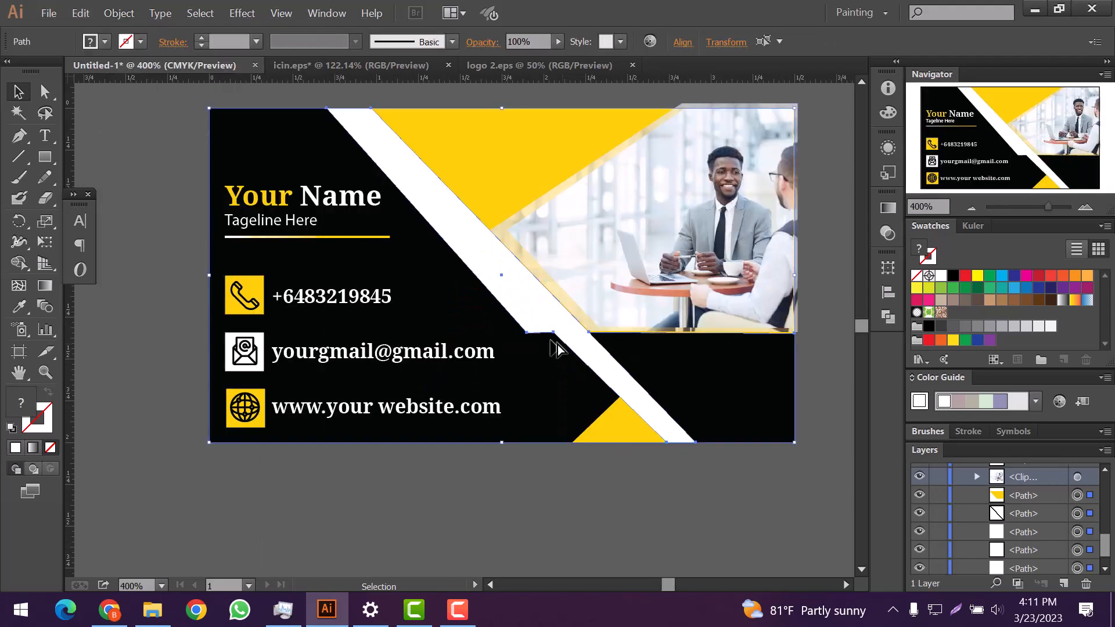
scroll(551, 342, up, 1)
Step: Add an anchor at the white stripe's notch and delete the anchor at its left end
click(20, 135)
click(523, 328)
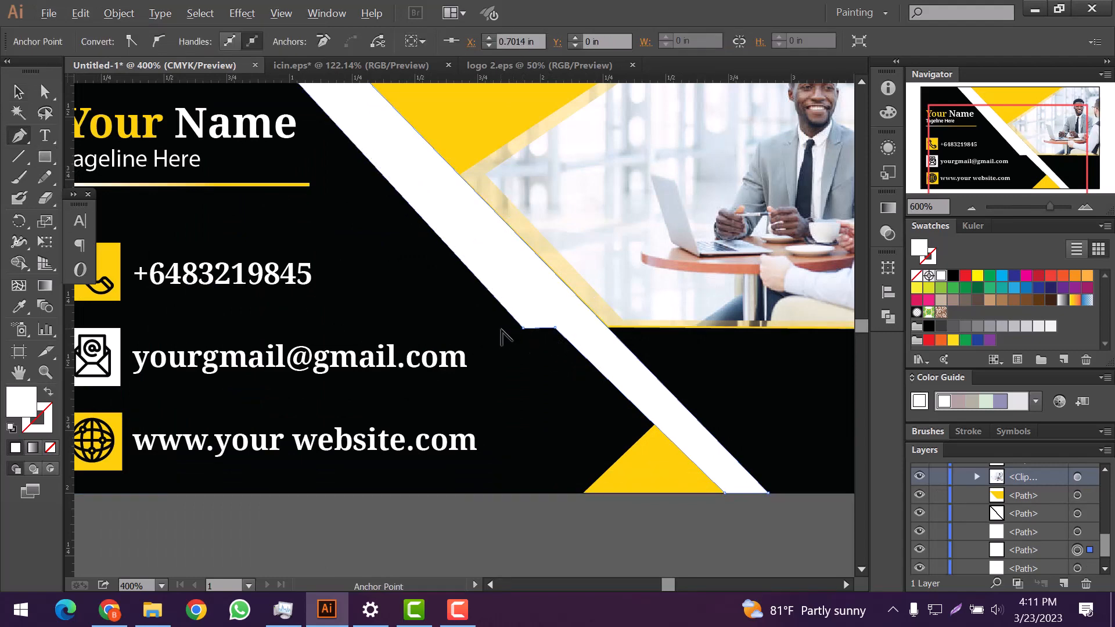
scroll(514, 334, down, 1)
scroll(509, 335, up, 1)
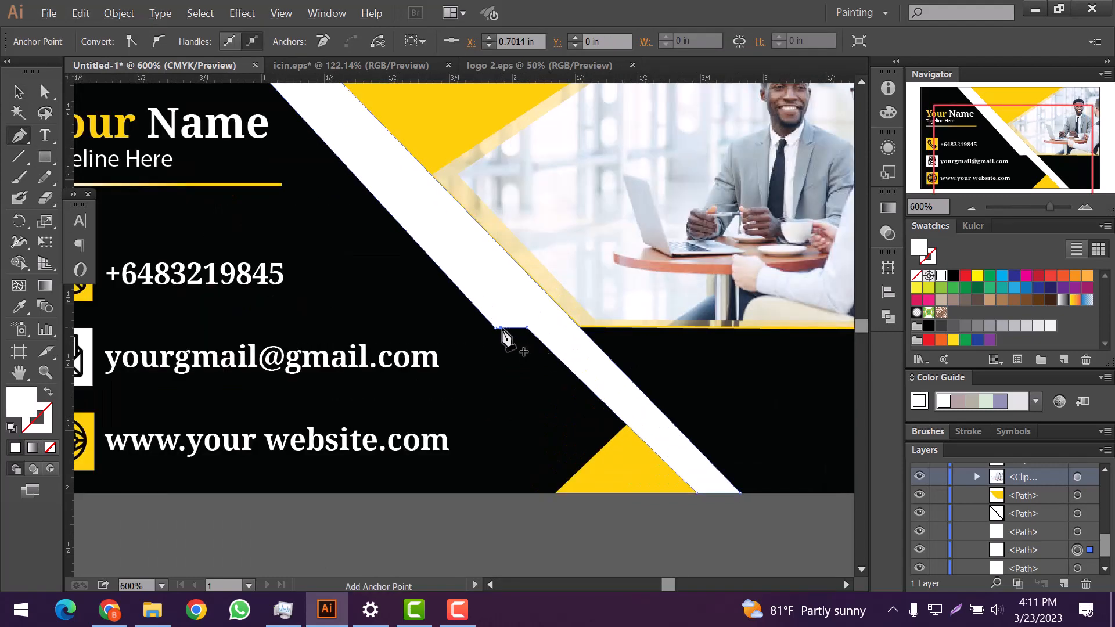
click(496, 328)
scroll(498, 328, down, 5)
scroll(611, 344, up, 1)
click(19, 92)
click(245, 259)
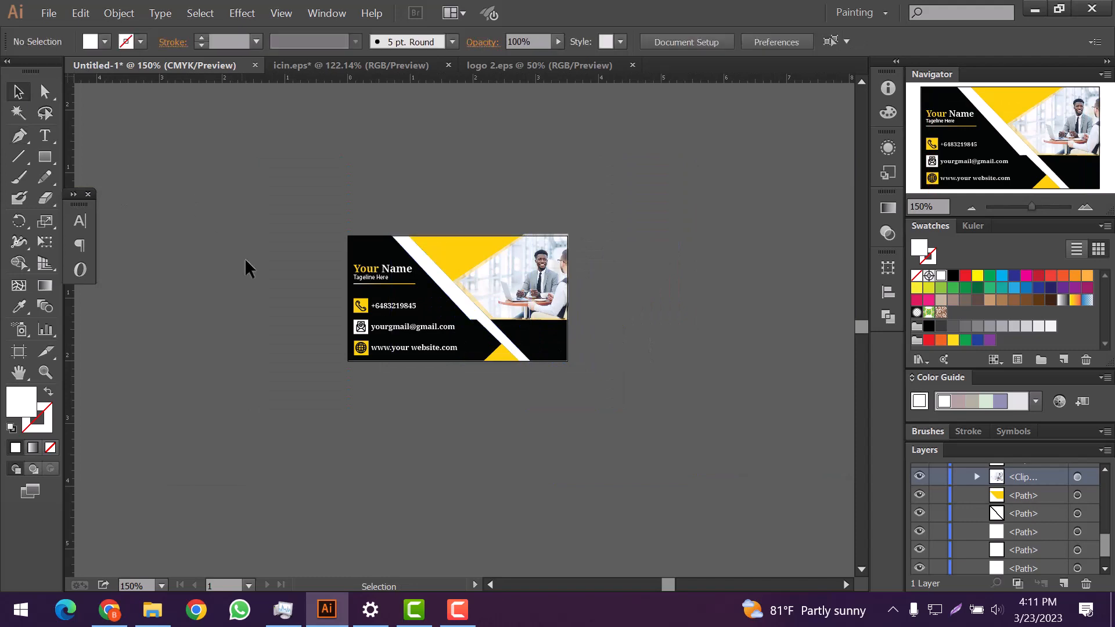
scroll(245, 258, down, 2)
scroll(252, 256, up, 3)
scroll(349, 270, up, 1)
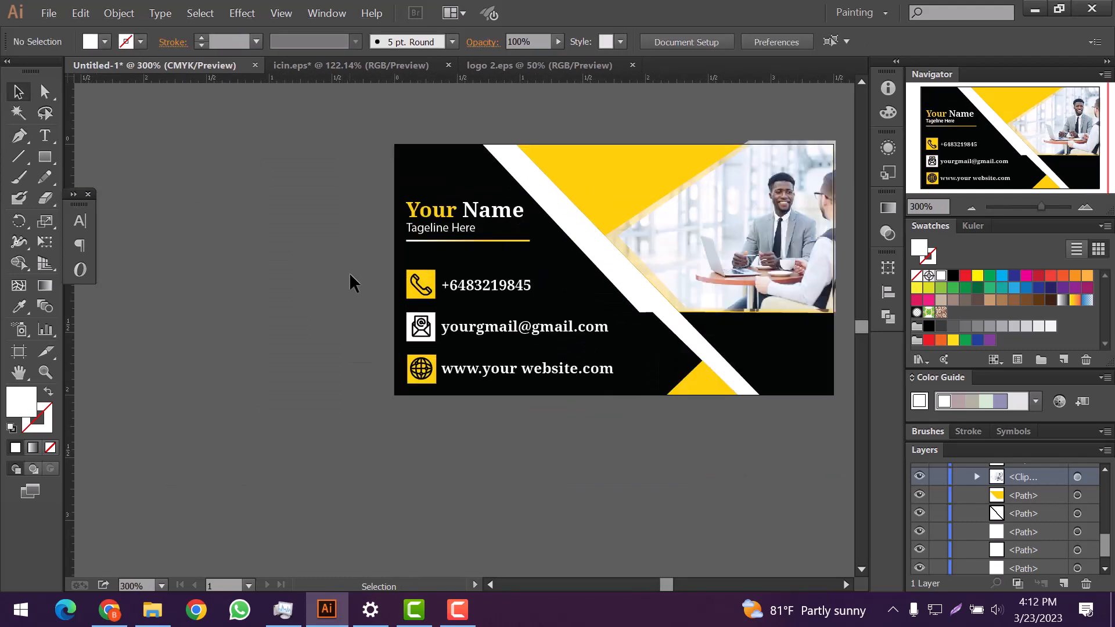
scroll(349, 274, down, 1)
scroll(660, 240, up, 1)
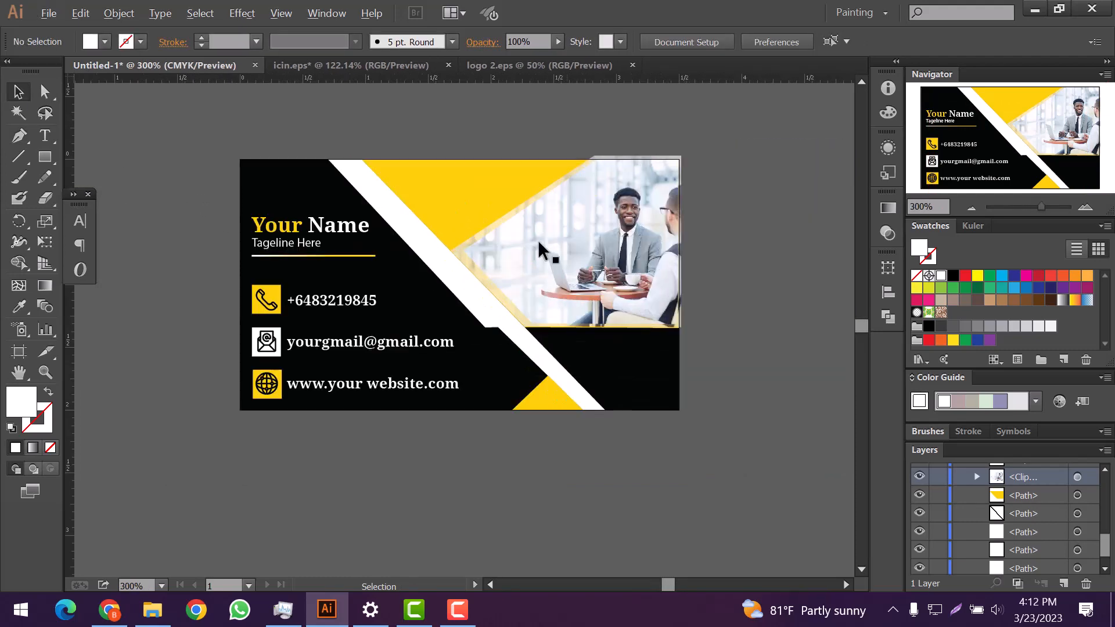
scroll(540, 239, up, 1)
click(44, 157)
Step: Draw a card-sized rectangle, select all artwork and apply Object > Clipping Mask > Make
drag(133, 133, 719, 469)
click(18, 92)
drag(121, 120, 774, 503)
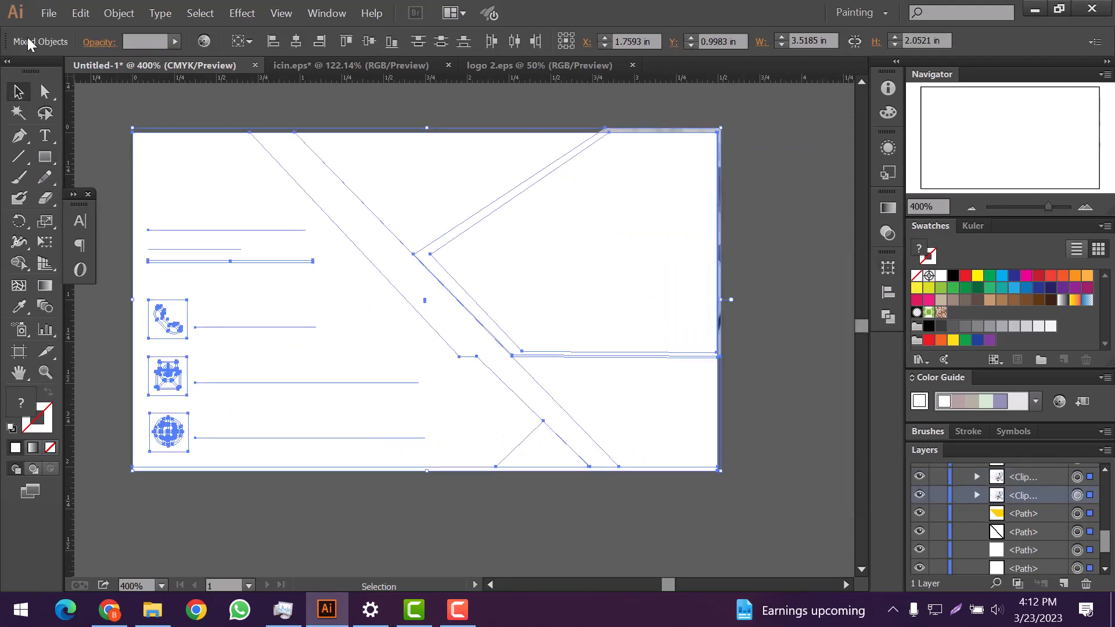
click(107, 14)
mouse_move(174, 503)
click(348, 503)
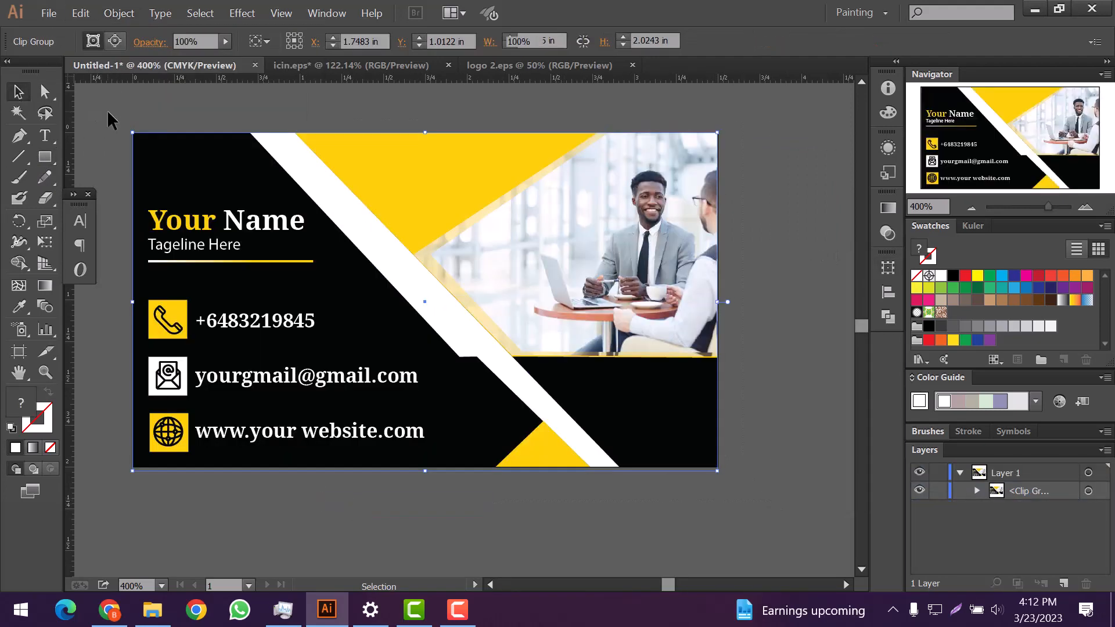
click(764, 277)
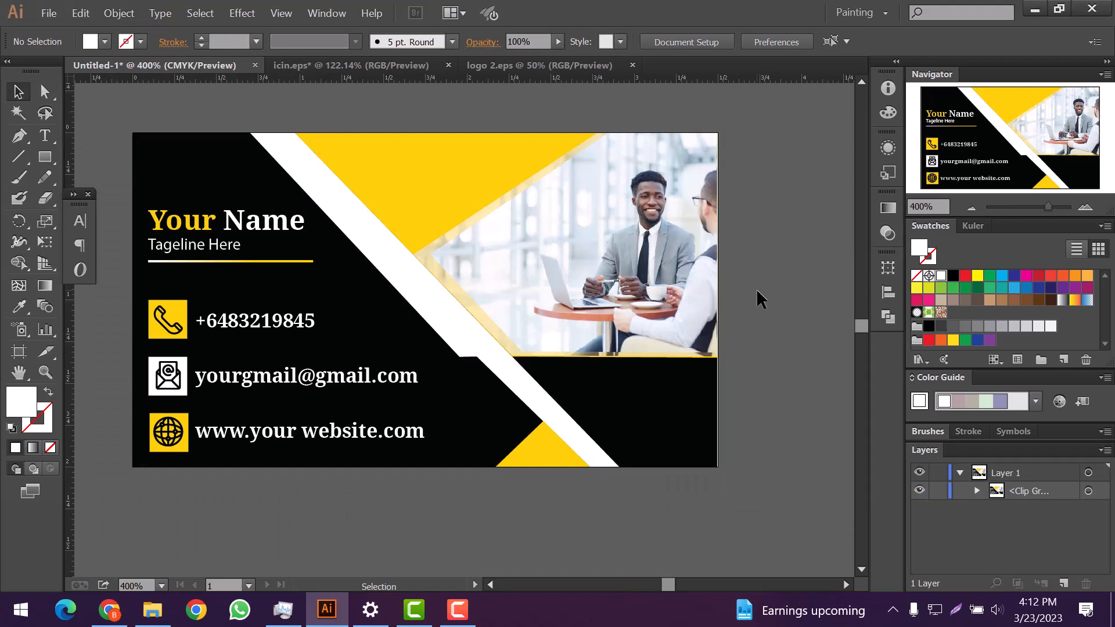